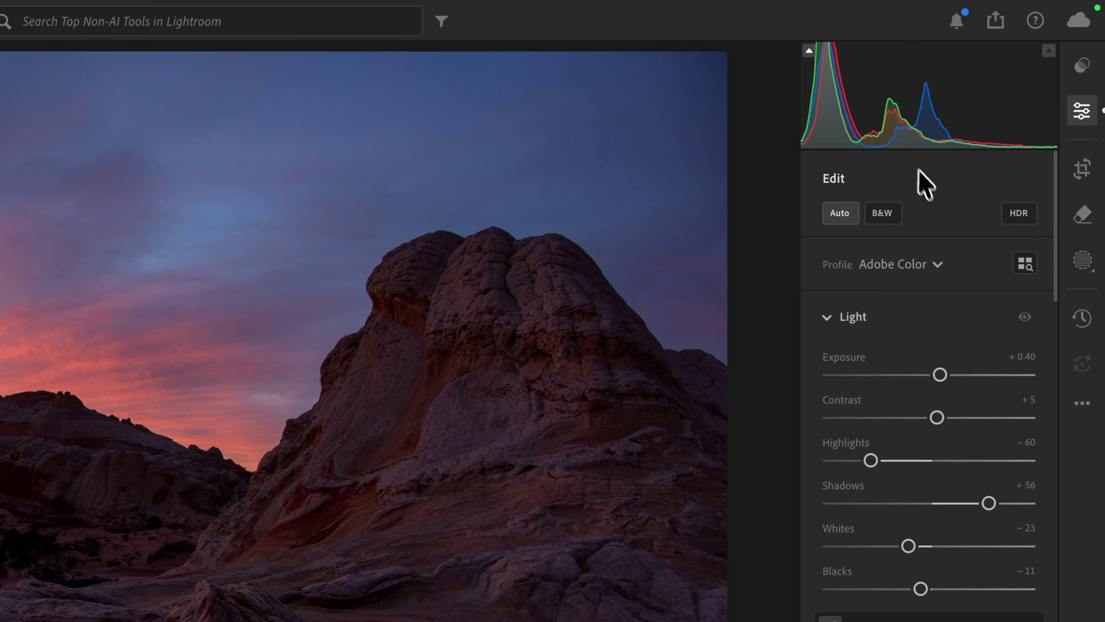
- Try the Auto settings on the sunset photo and undo them
mouse_move(809, 52)
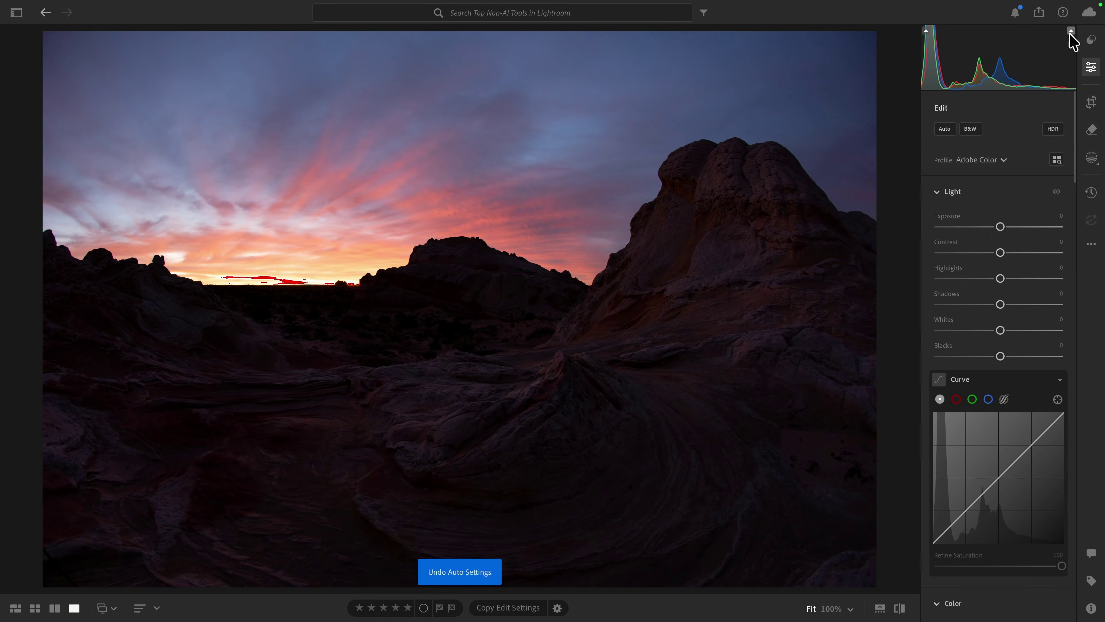
click(947, 129)
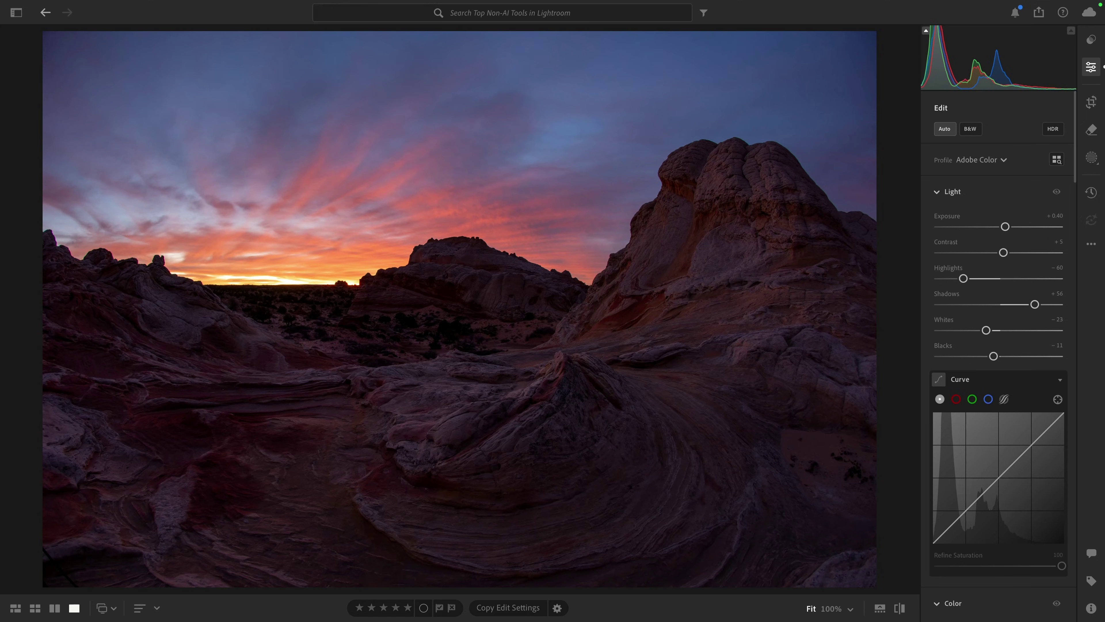
key(ctrl+z)
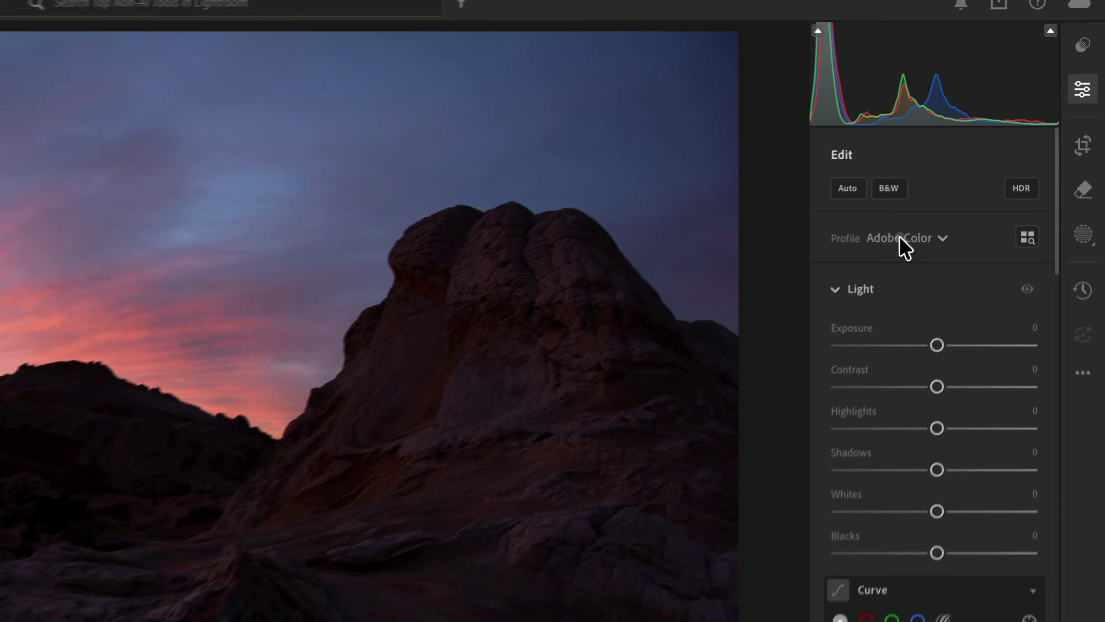
- View the available profiles for the photo and dismiss the list without choosing one
click(980, 159)
mouse_move(980, 267)
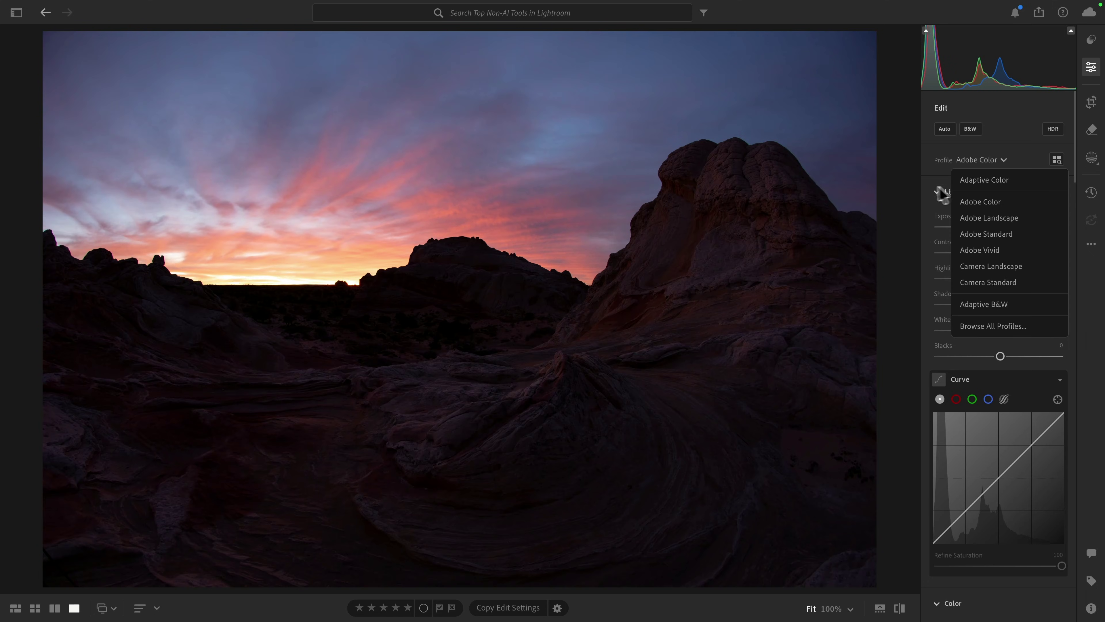
click(903, 196)
- Try the Auto settings again, inspect the Light and Color adjustments they make, and undo them
click(945, 129)
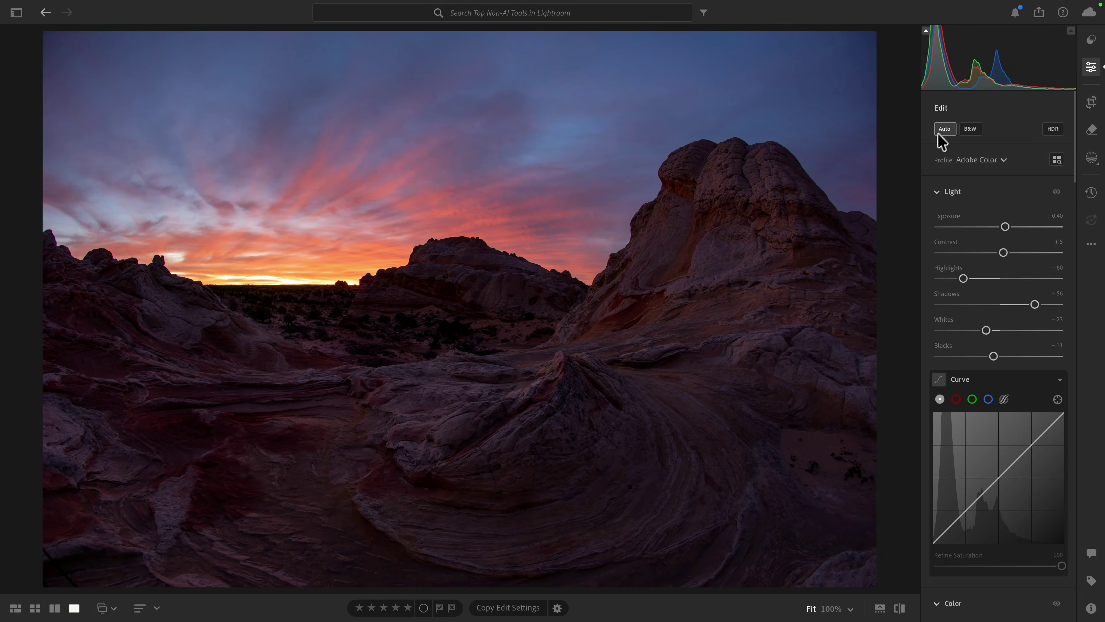
scroll(963, 335, down, 8)
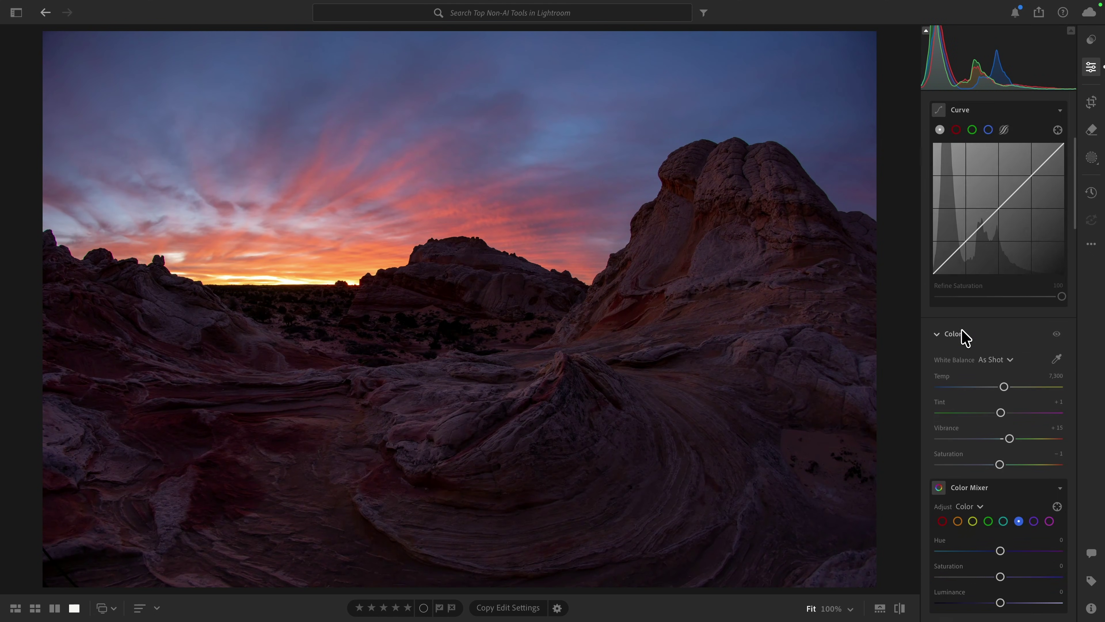
scroll(963, 338, up, 8)
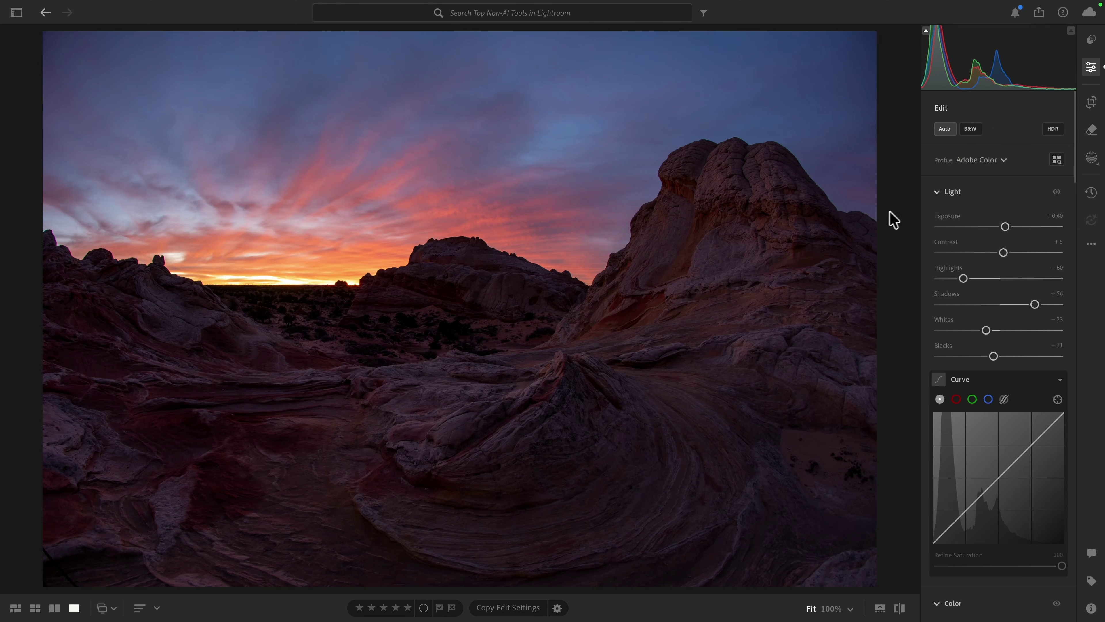
key(shift+a)
- Try the Adaptive Color profile on the unedited photo and undo it
click(974, 160)
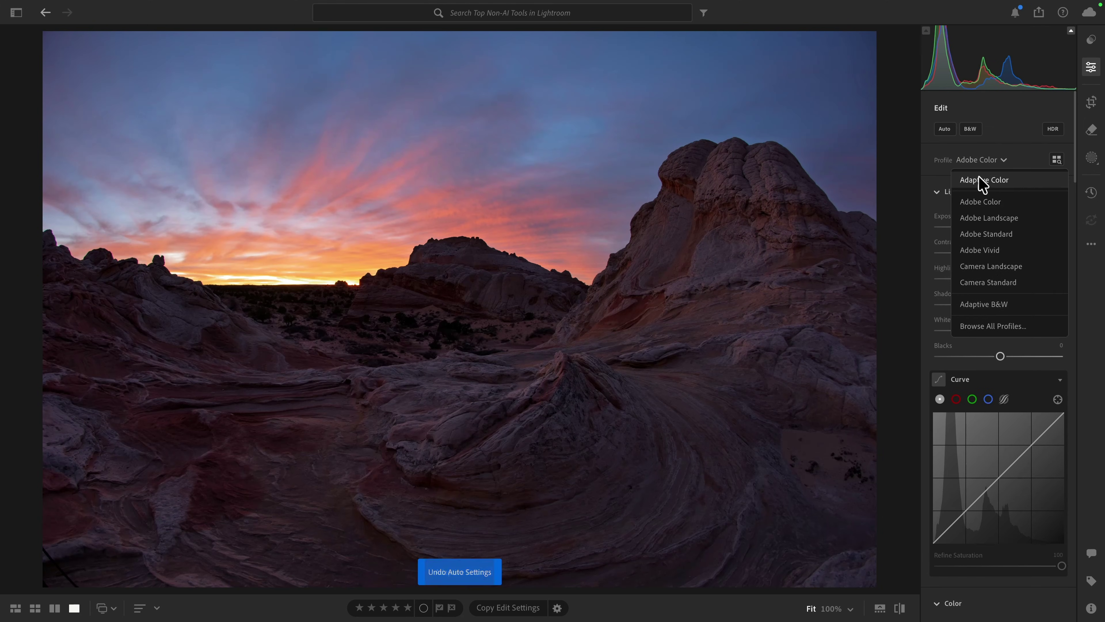
click(982, 181)
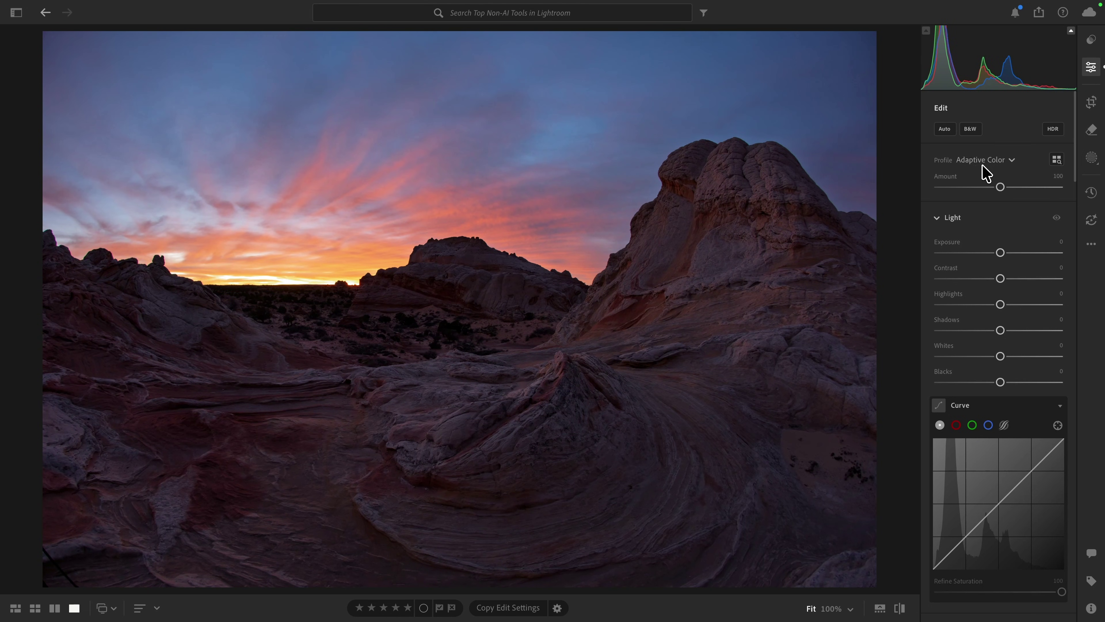
key(ctrl+z)
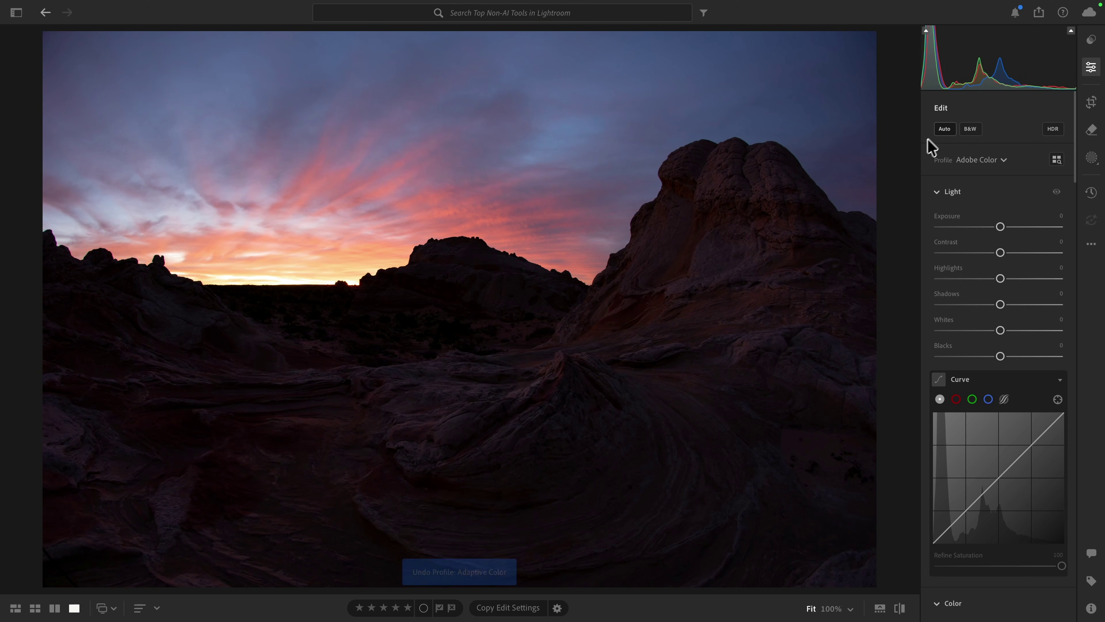
- Try choosing the Adaptive Color profile on top of the Auto settings, decline applying it, and undo Auto
click(939, 131)
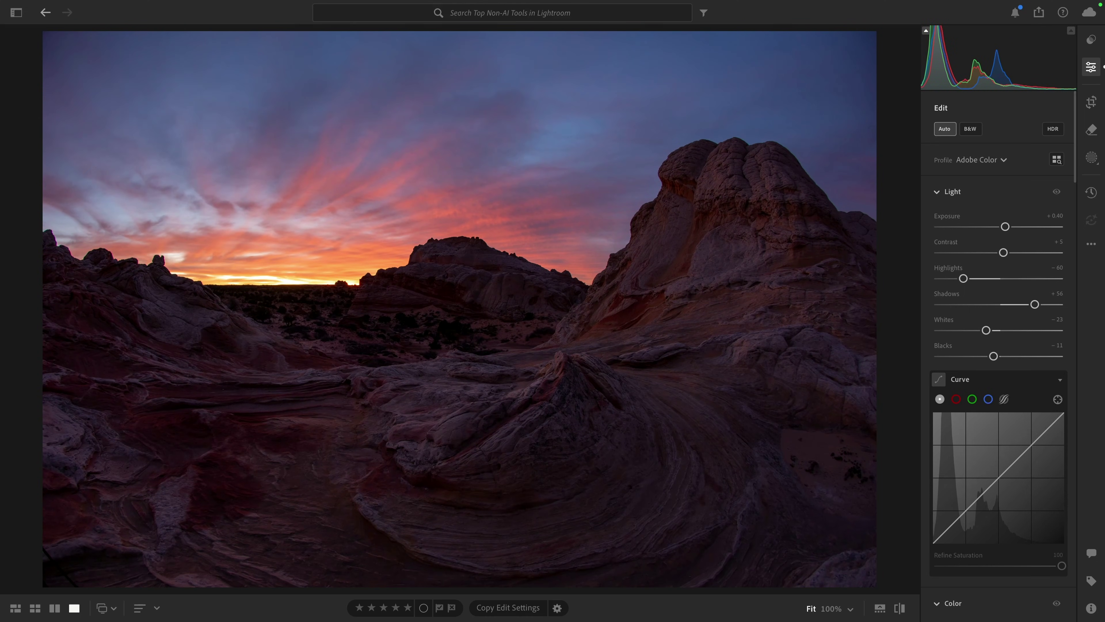
click(984, 162)
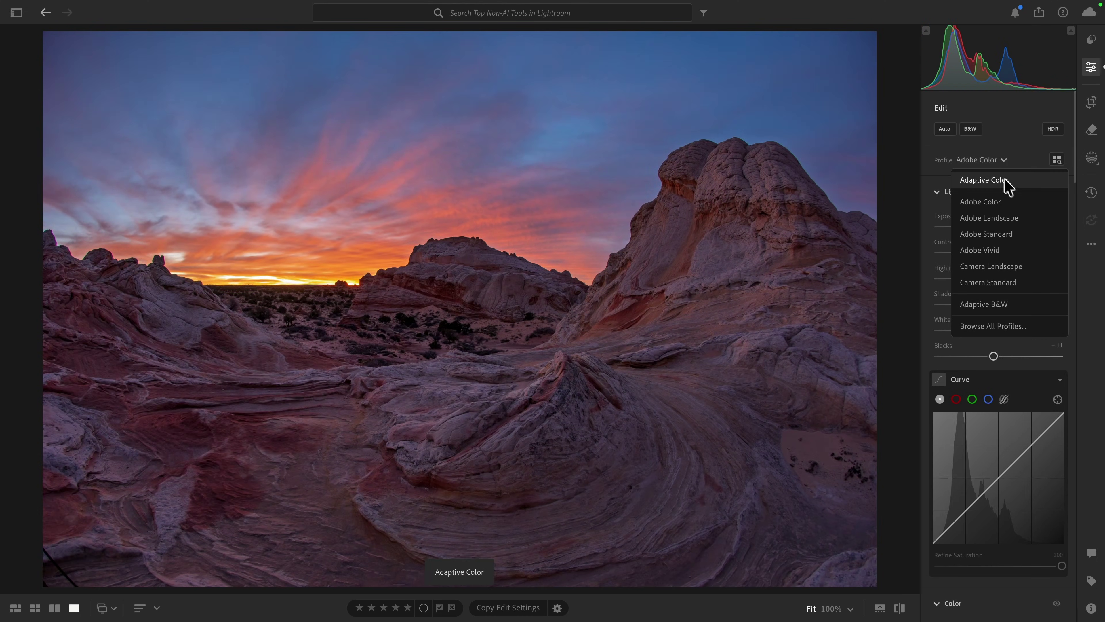
click(1011, 187)
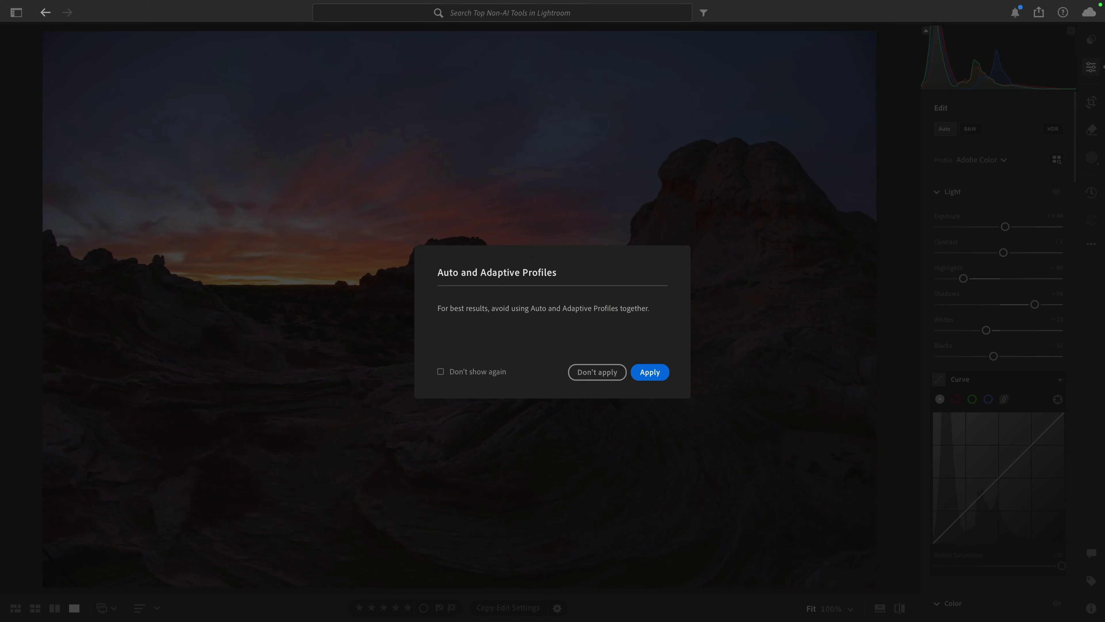
click(608, 373)
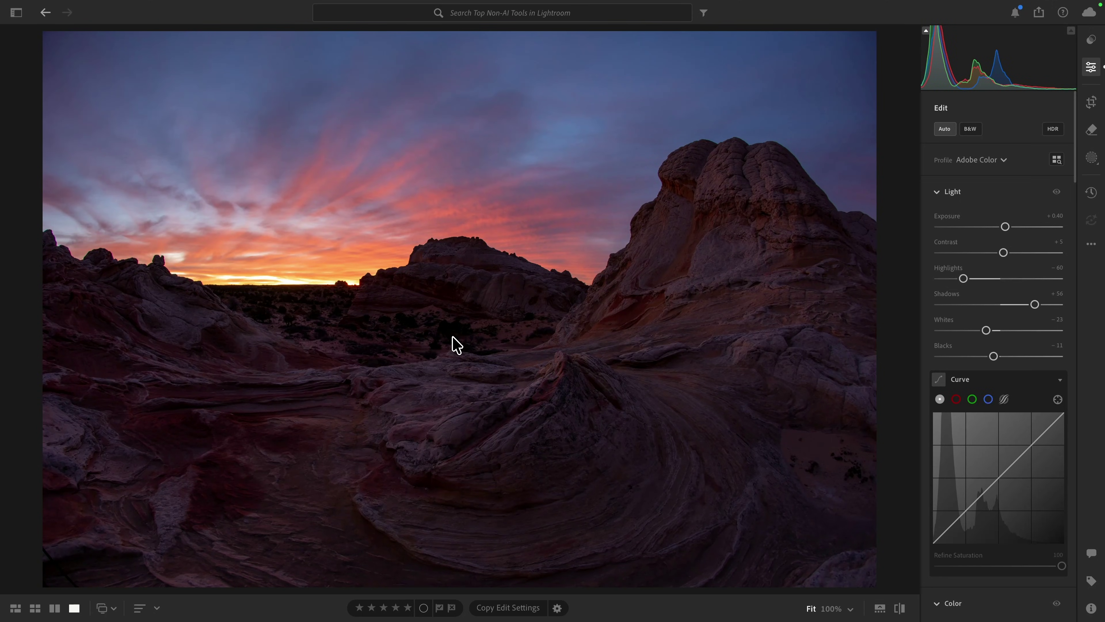
key(ctrl+z)
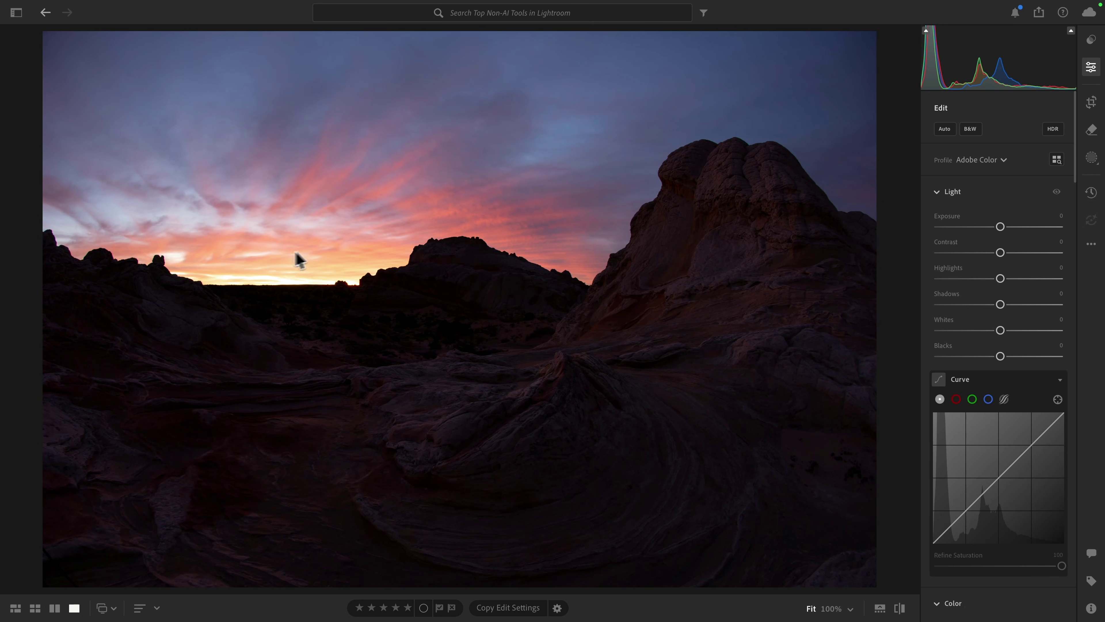
- Apply the Auto settings to the photo as the starting edit
click(945, 128)
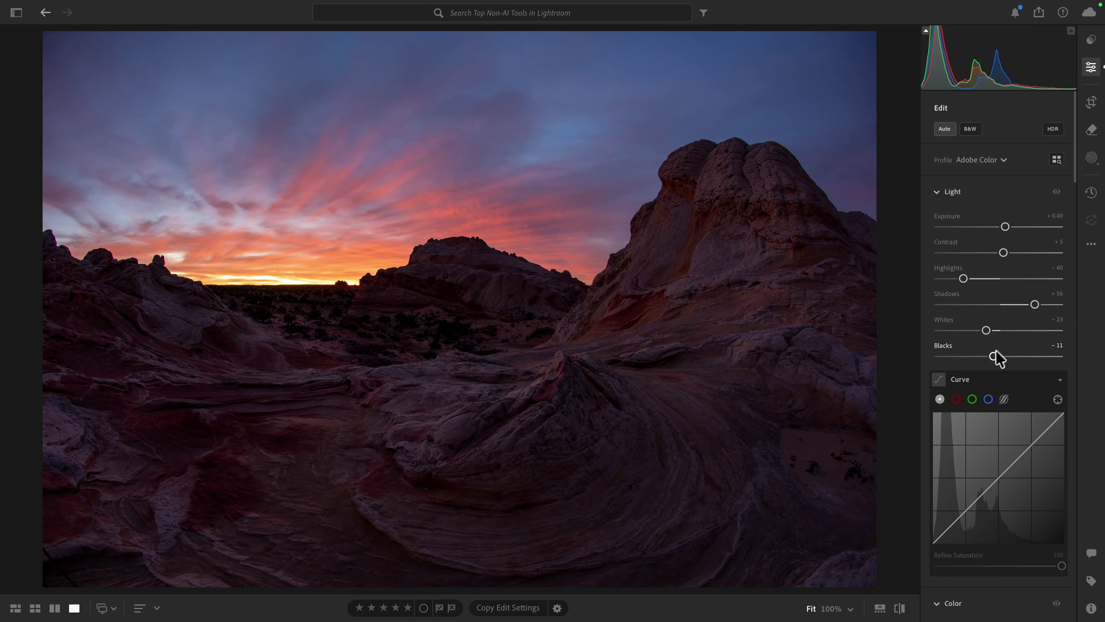
- Try raising Blacks to +37 and Exposure to +1.24, and undo both changes
drag(995, 356, 1023, 356)
drag(1005, 226, 1016, 226)
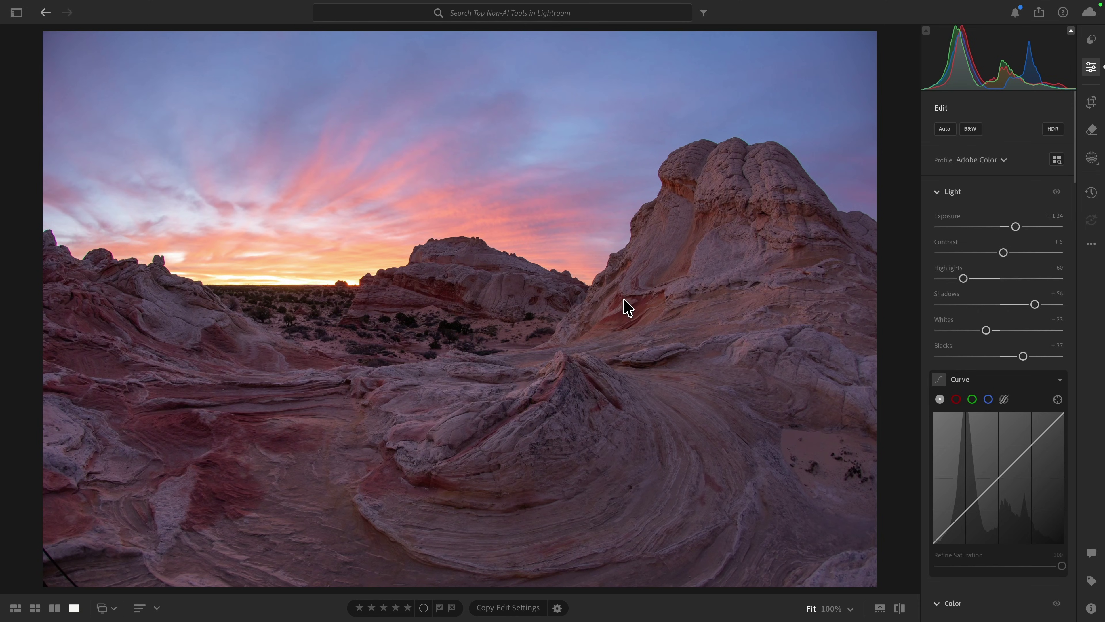
key(ctrl+z)
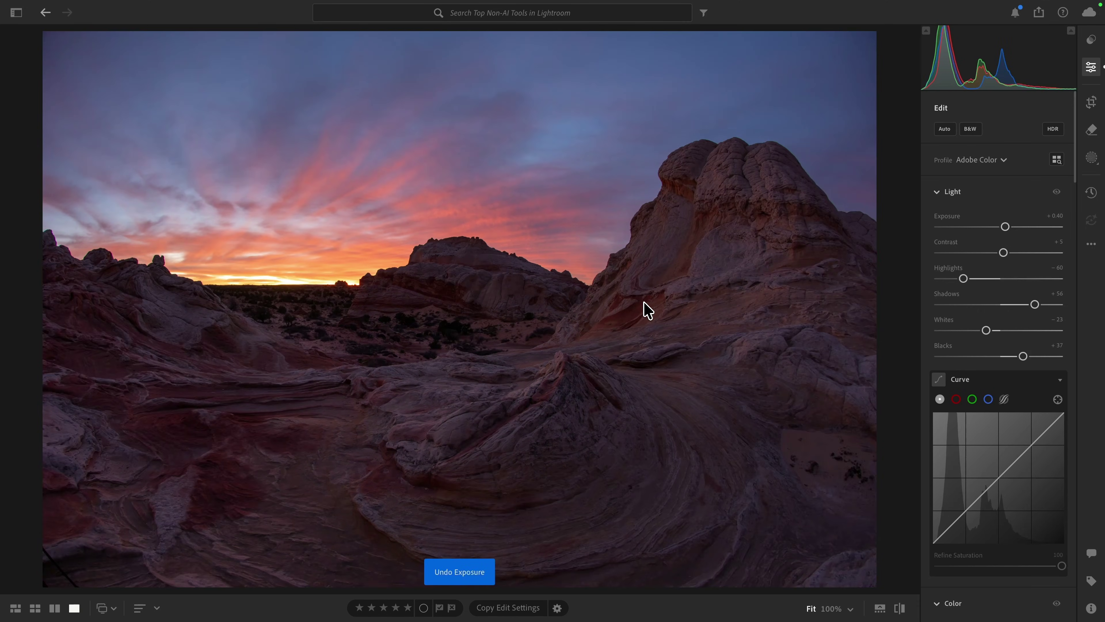
key(ctrl+z)
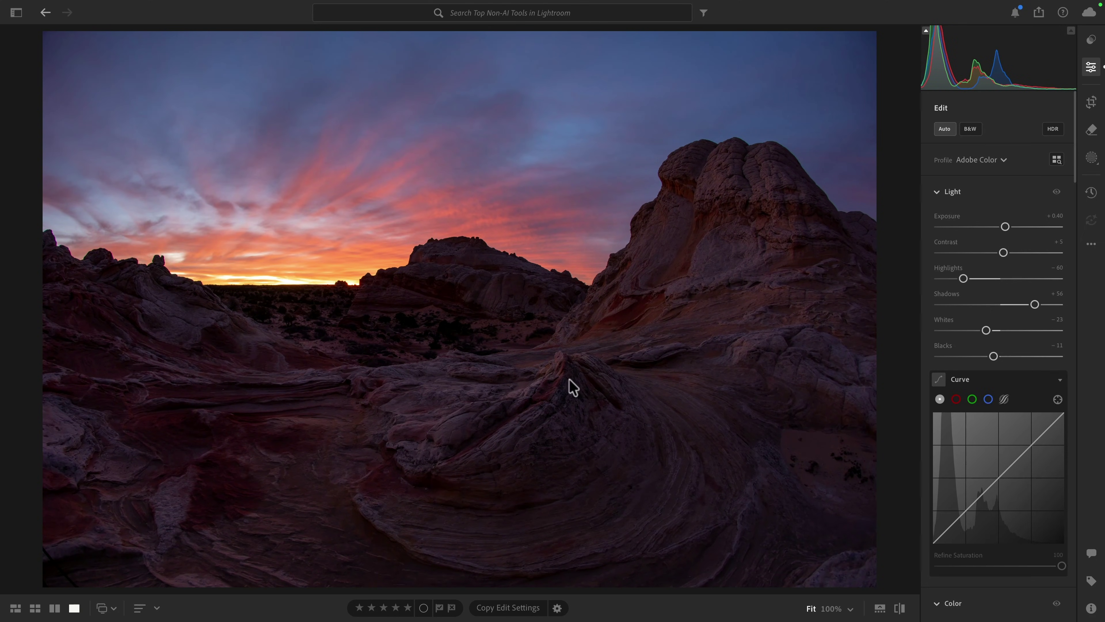
- Set Blacks to +14 for the photo
key(alt)
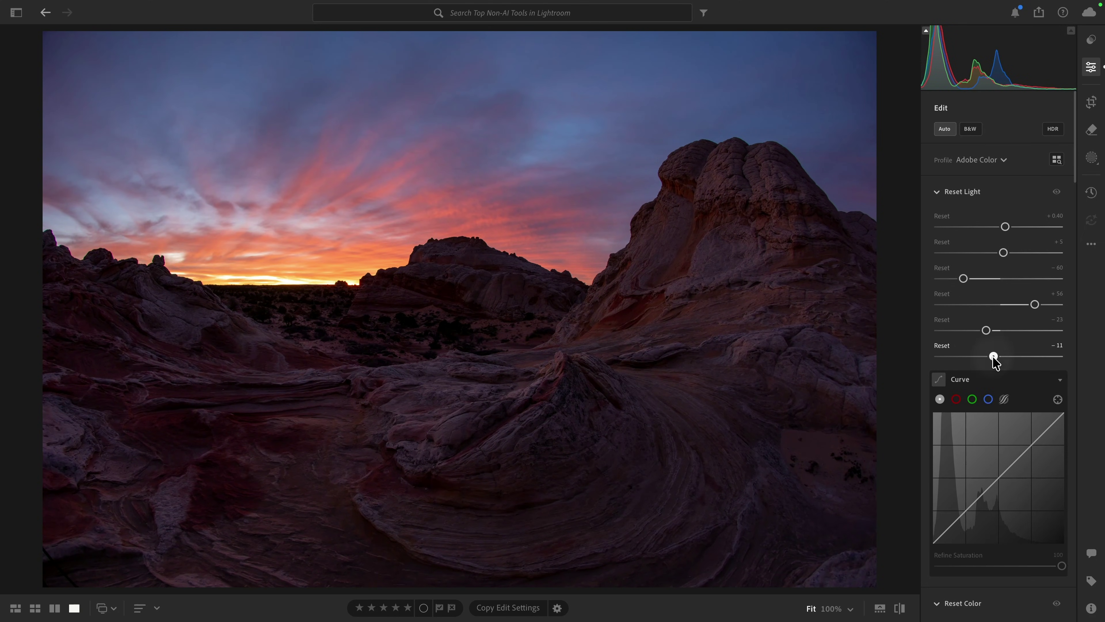
drag(995, 363, 1011, 363)
key(alt)
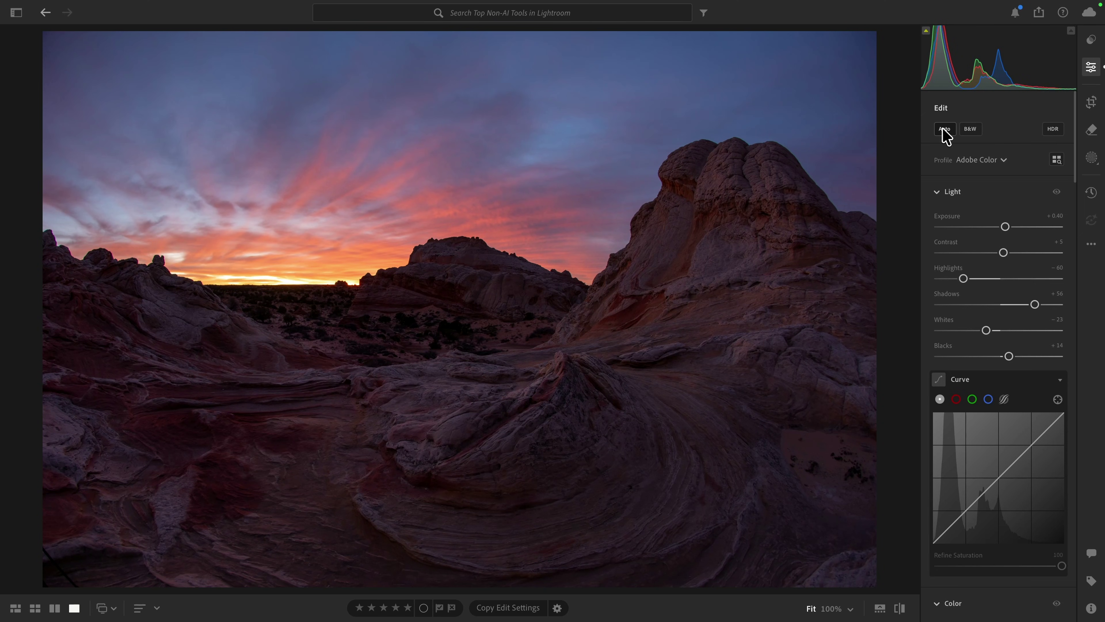
- Set Vibrance to +5 and reset Saturation to 0
scroll(989, 234, down, 8)
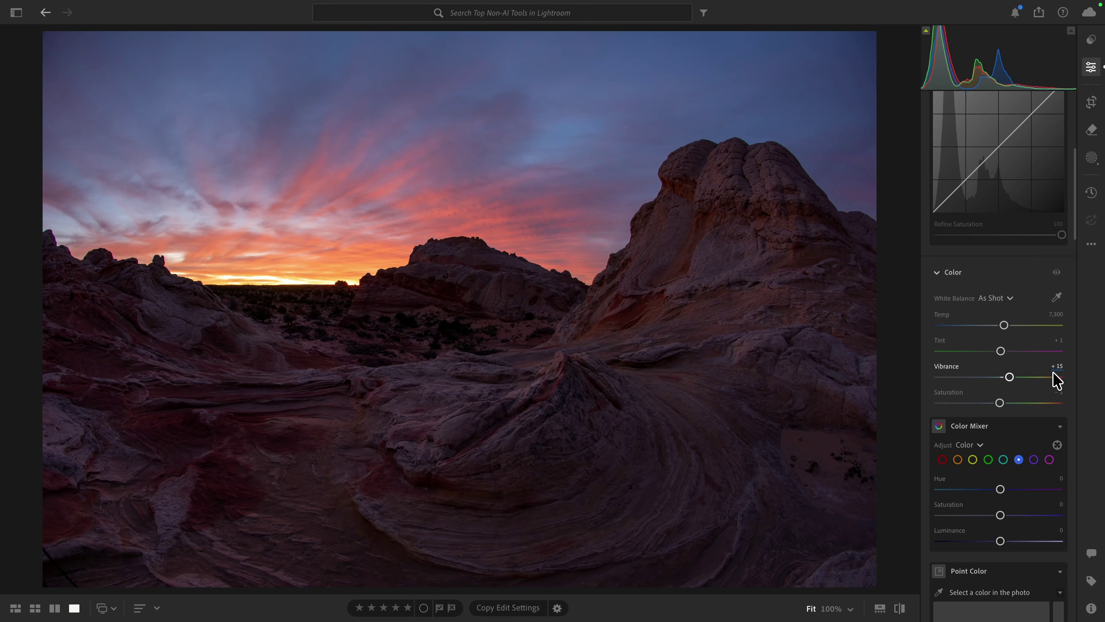
drag(1009, 382, 1004, 382)
double_click(1000, 402)
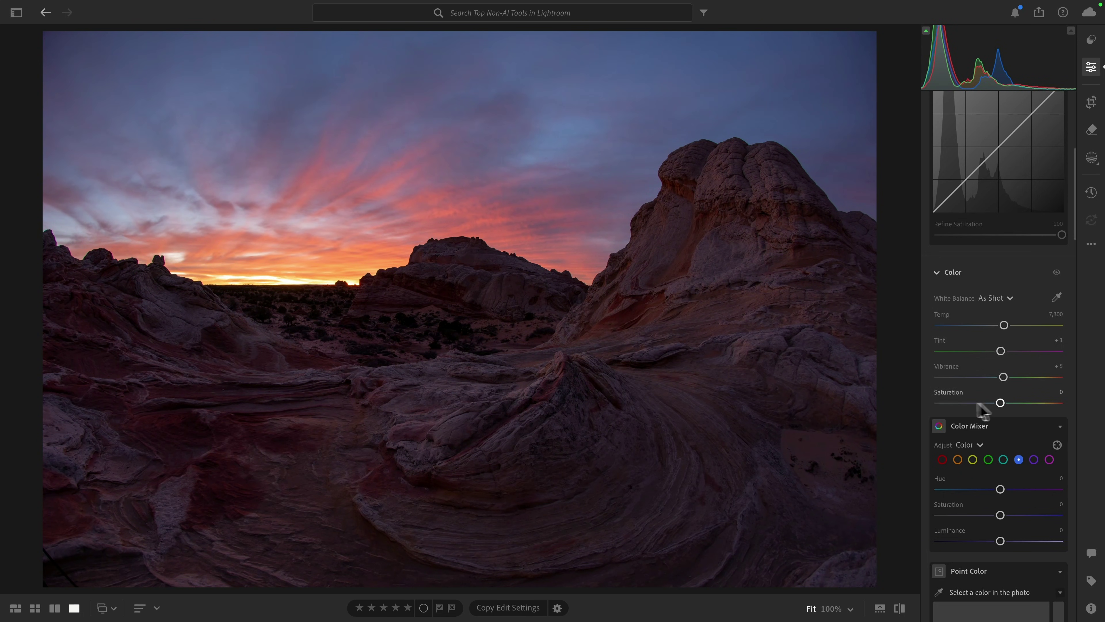
- Set Whites to -5 and Highlights to -53 in the Light adjustments
scroll(927, 396, up, 5)
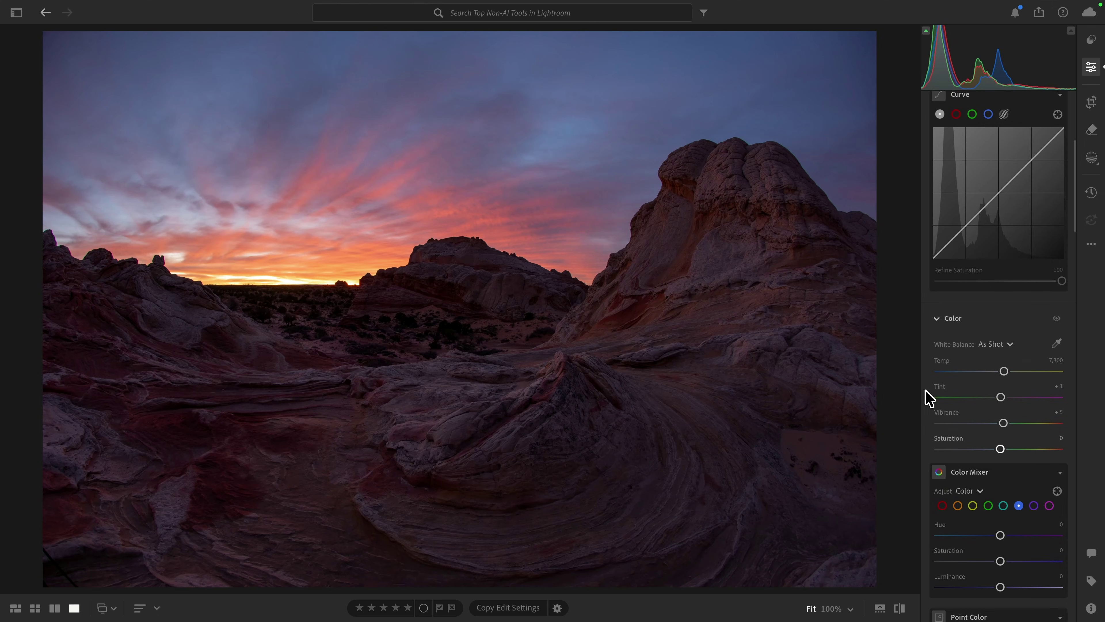
scroll(927, 396, up, 3)
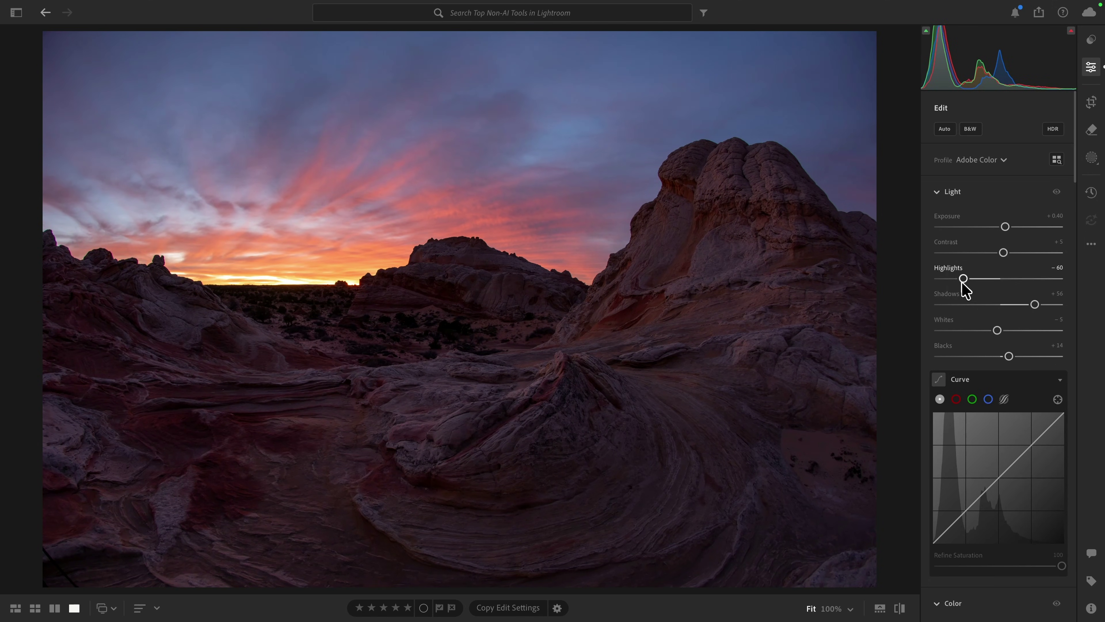
mouse_move(963, 279)
mouse_down()
mouse_move(977, 281)
mouse_move(968, 283)
mouse_up()
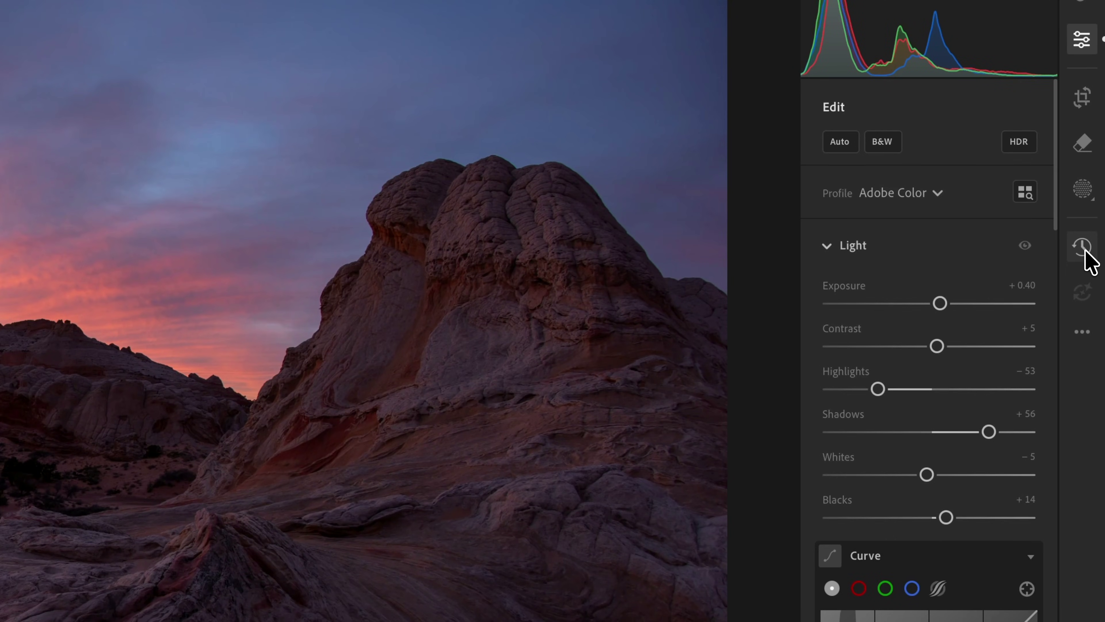
- Save the current look as a named version called "Adaptive Color"
click(1086, 256)
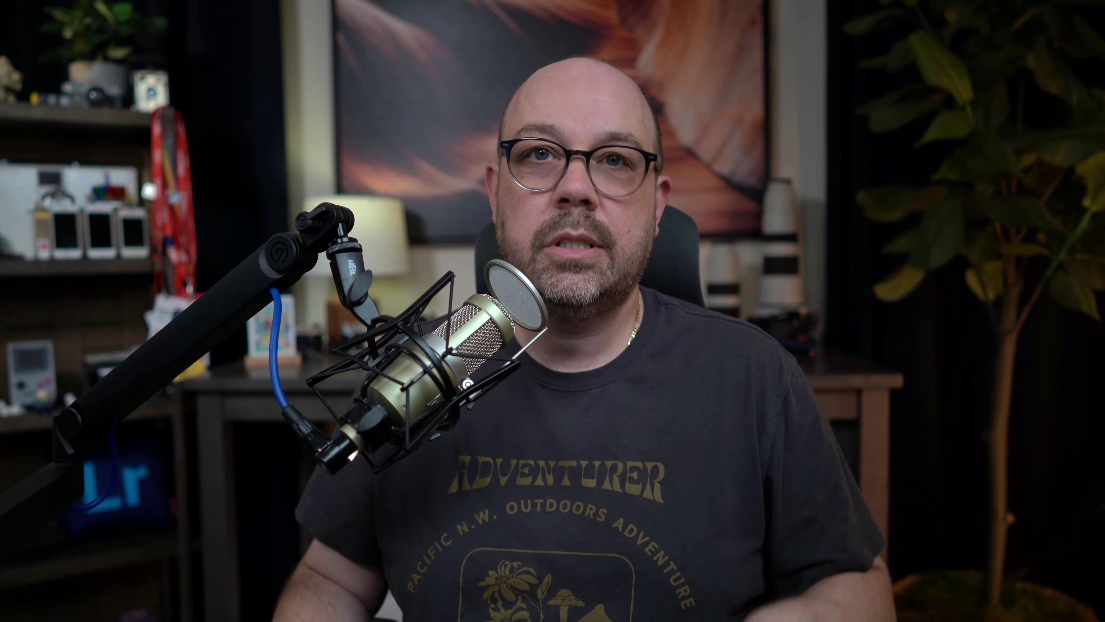
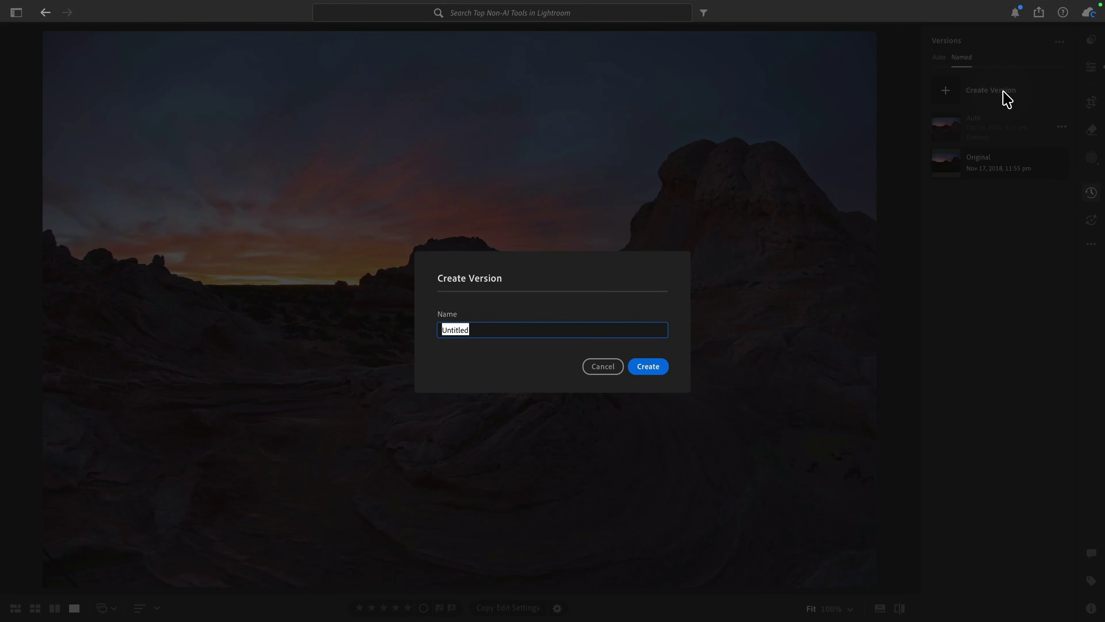
text(Adaptive Color)
key(Return)
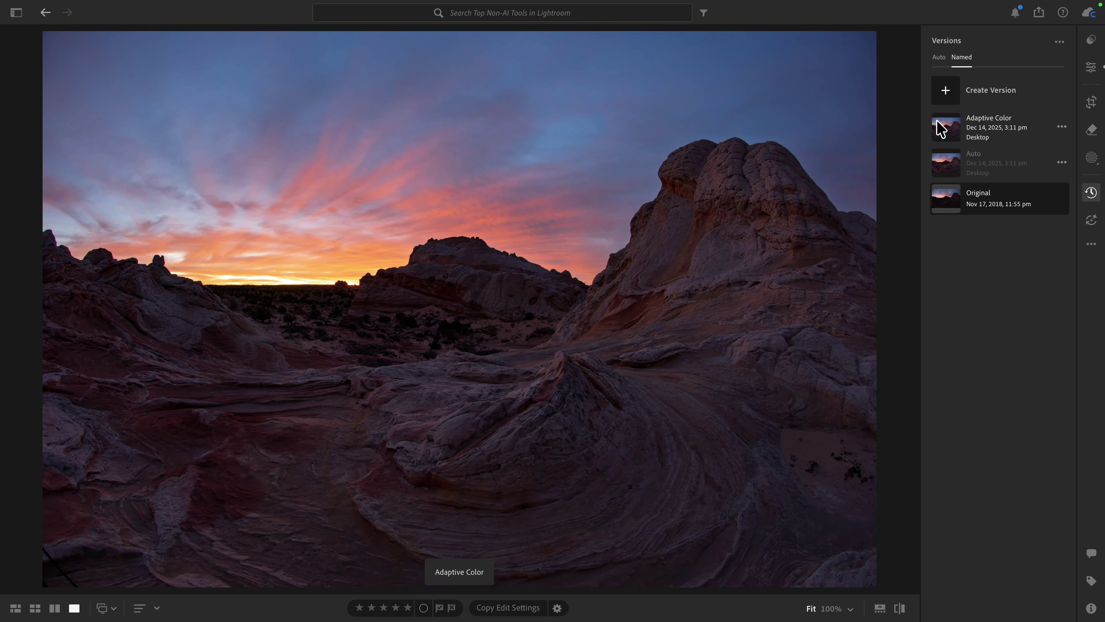
- Load the saved Auto version and return to its Light adjustments
click(951, 162)
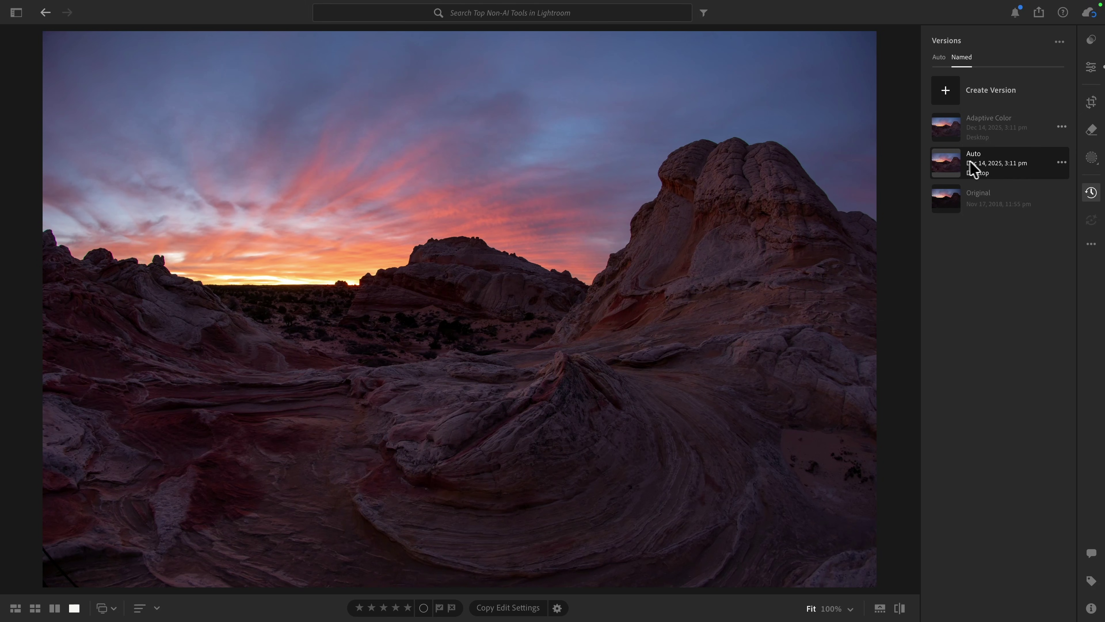
click(1094, 70)
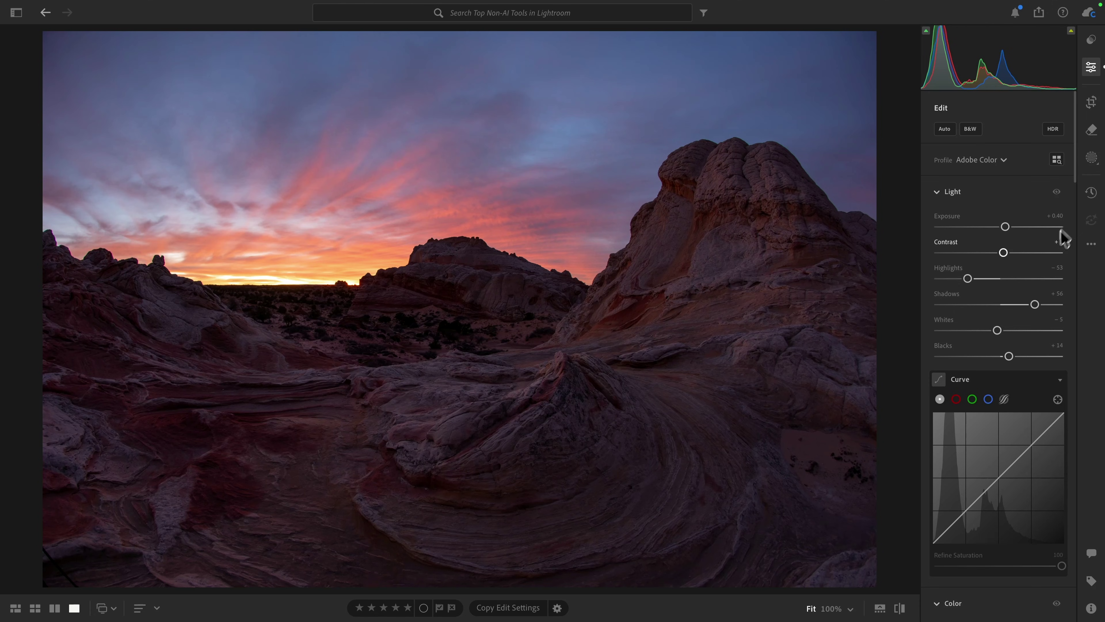
scroll(1057, 244, down, 8)
scroll(1055, 250, up, 8)
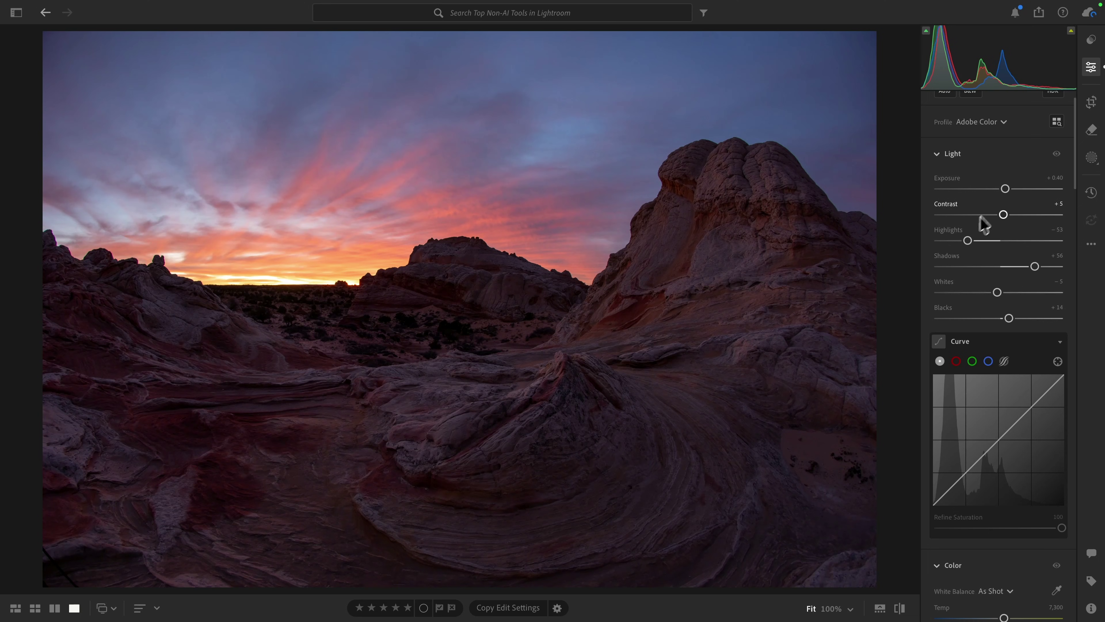
- Set Exposure to +0.59, Shadows to +65 and Blacks to +15, and reset Contrast to 0
drag(1006, 189, 1008, 189)
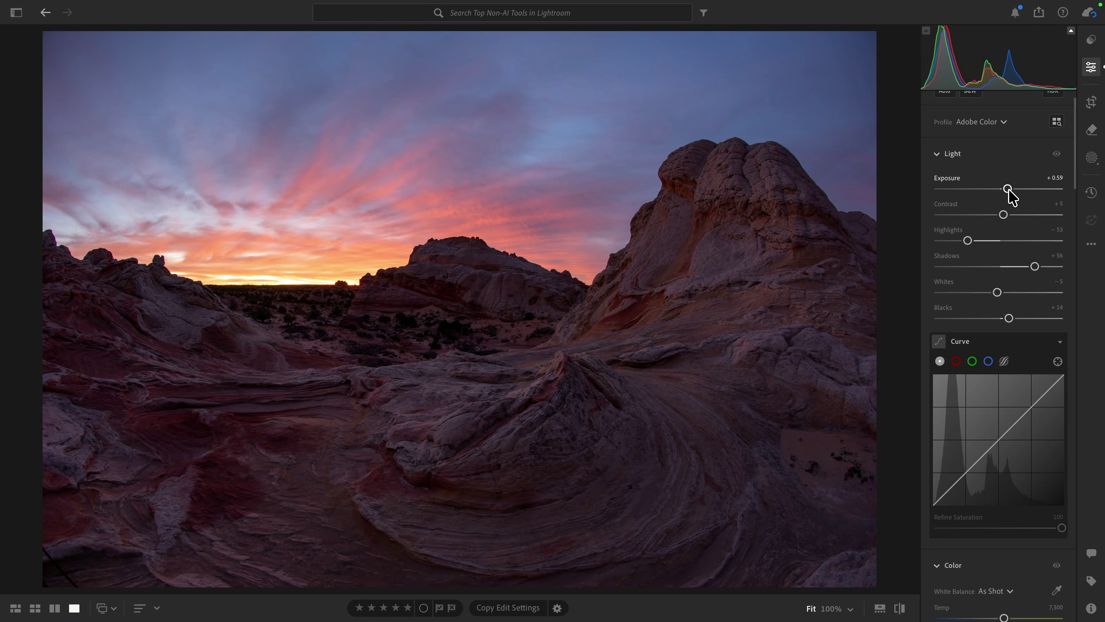
drag(1033, 267, 1040, 267)
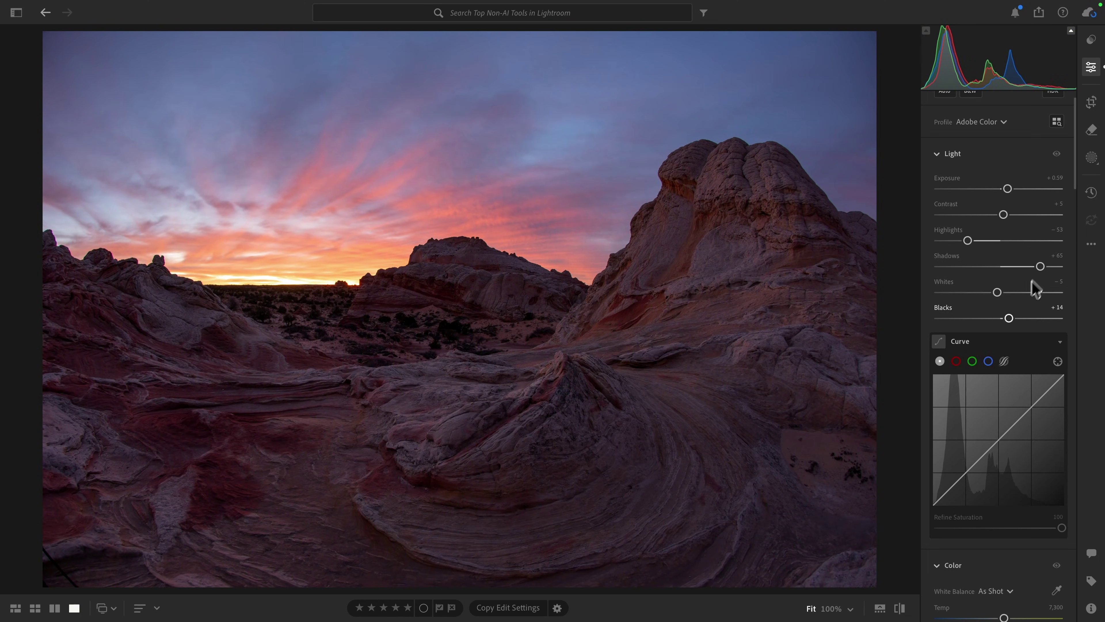
drag(1007, 321, 1009, 321)
double_click(1003, 214)
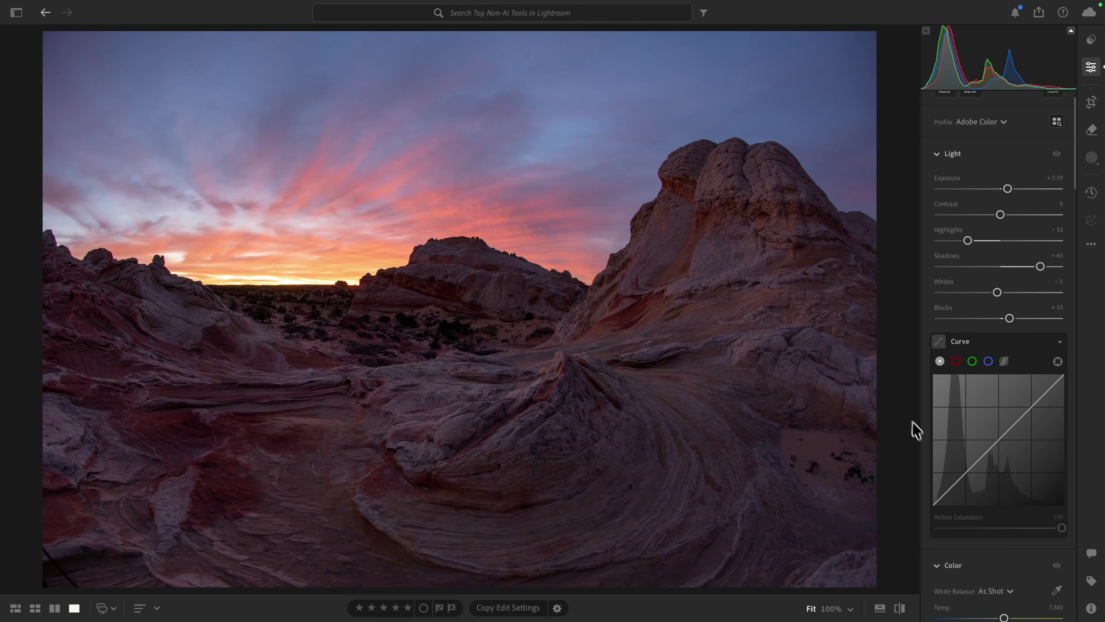
- Add three points to the tone curve, one each at the shadows, midtones and highlights grid intersections
scroll(926, 441, down, 3)
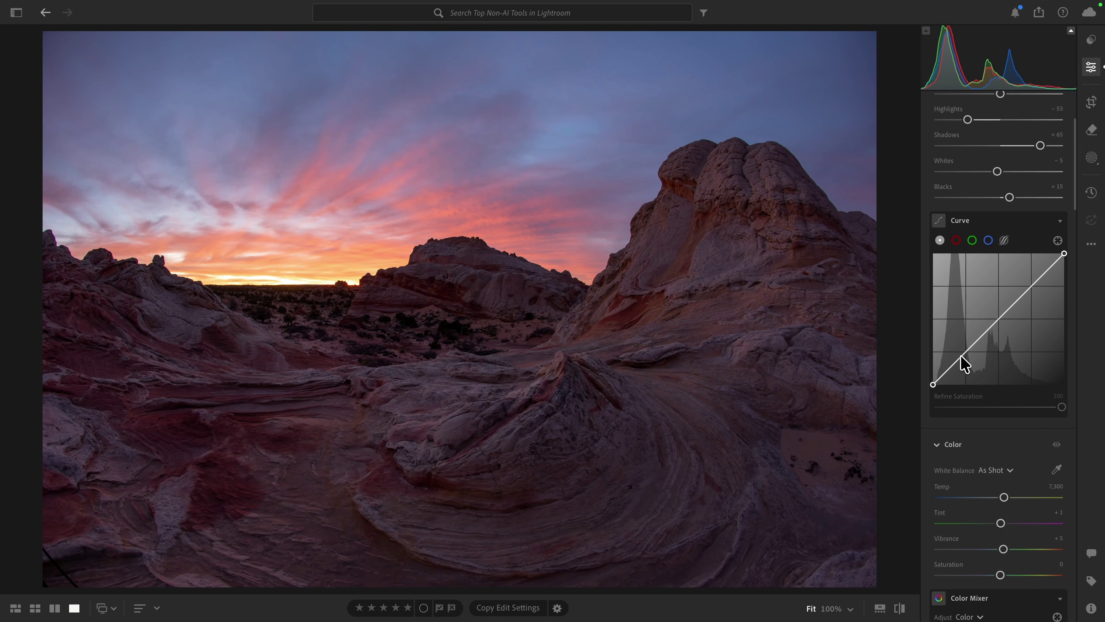
scroll(980, 367, up, 4)
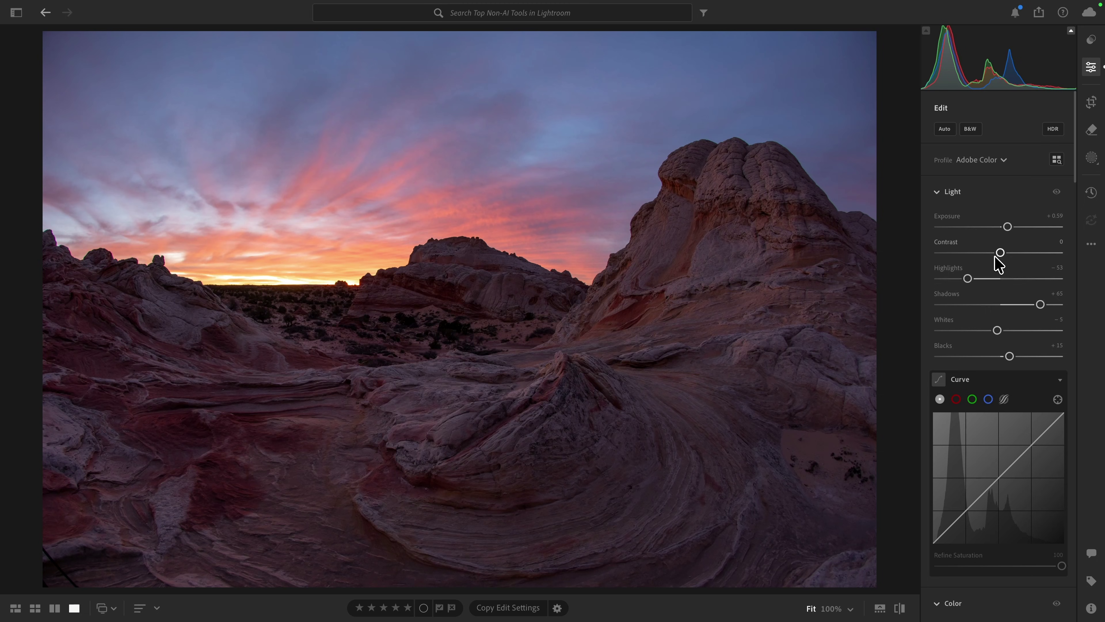
scroll(983, 425, down, 3)
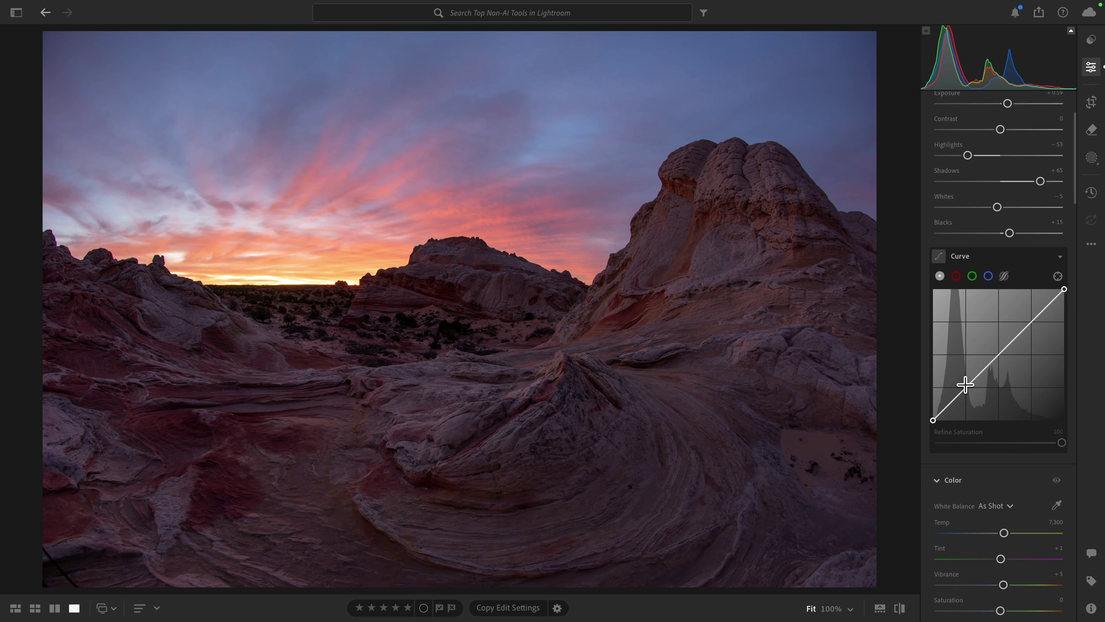
drag(965, 386, 967, 386)
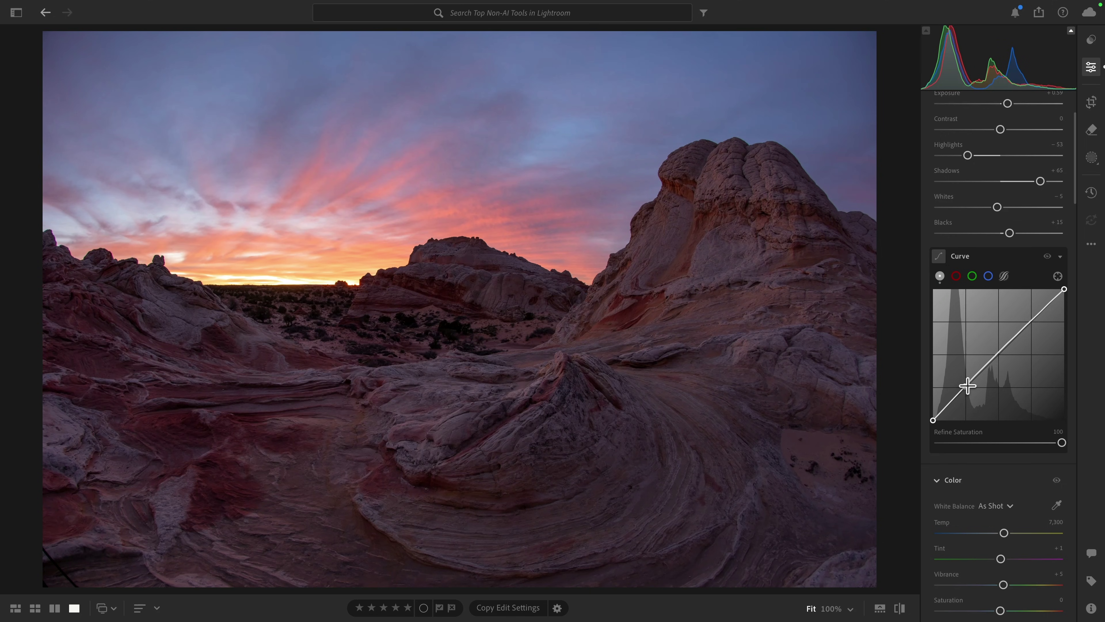
click(999, 354)
click(1032, 321)
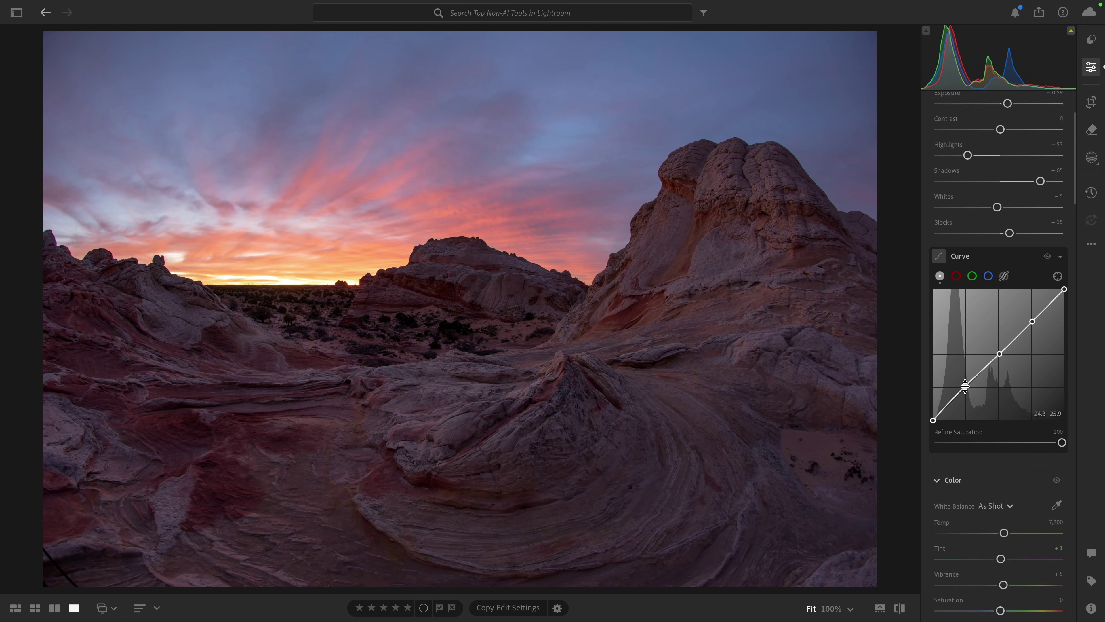
- Shape the tone curve into an S by lowering the shadows point, raising the highlights point to about 79, and nudging the midtones point
drag(964, 386, 965, 396)
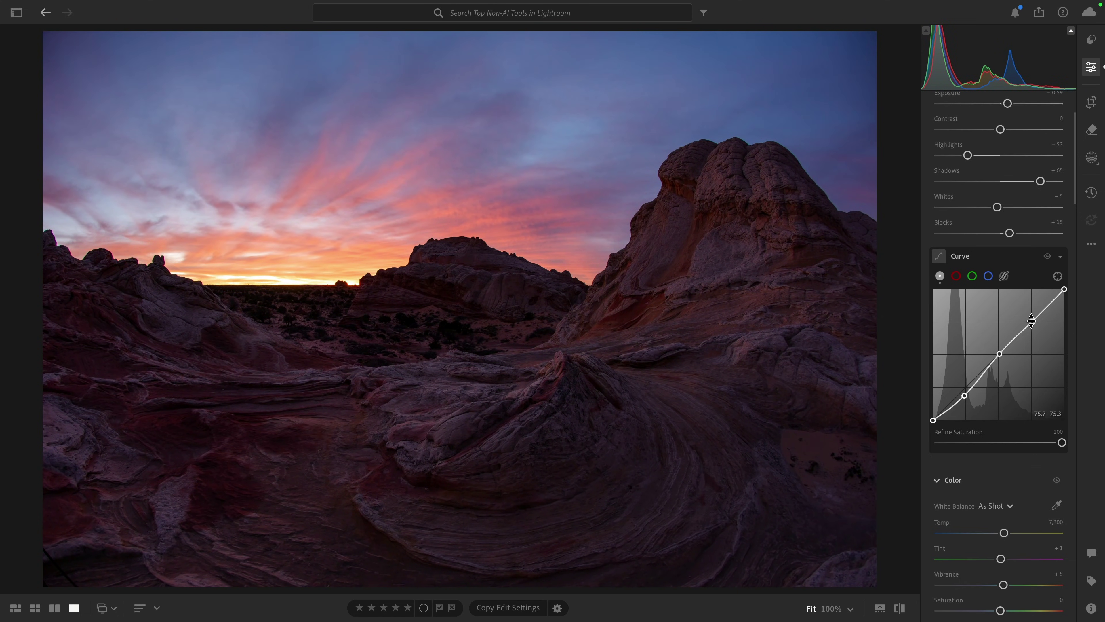
drag(1031, 321, 1032, 318)
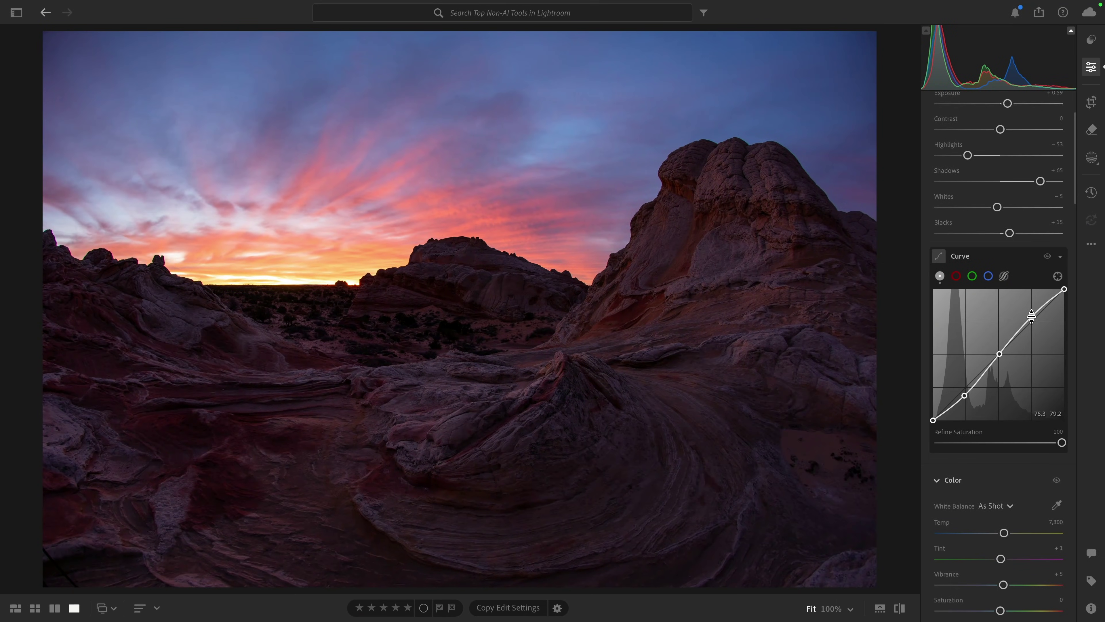
mouse_move(1032, 316)
mouse_down()
mouse_move(1033, 303)
mouse_move(1032, 317)
mouse_up()
mouse_move(999, 353)
mouse_down()
mouse_move(999, 342)
mouse_move(1000, 355)
mouse_up()
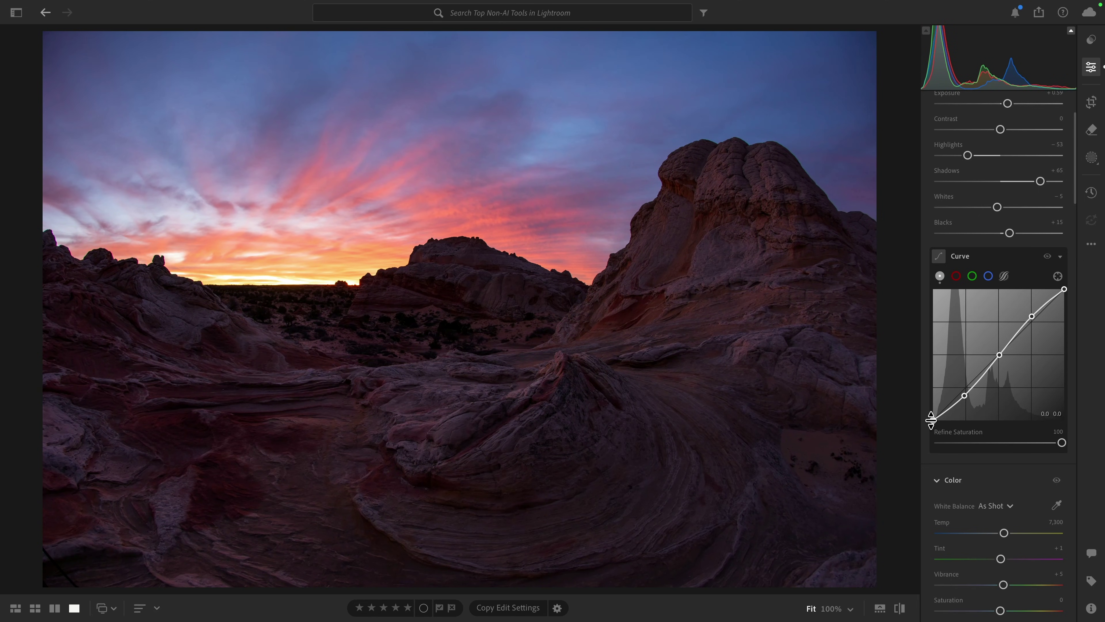
- Raise the curve's black endpoint slightly and lower its white endpoint slightly, and compare the photo with and without the curve
drag(933, 421, 915, 286)
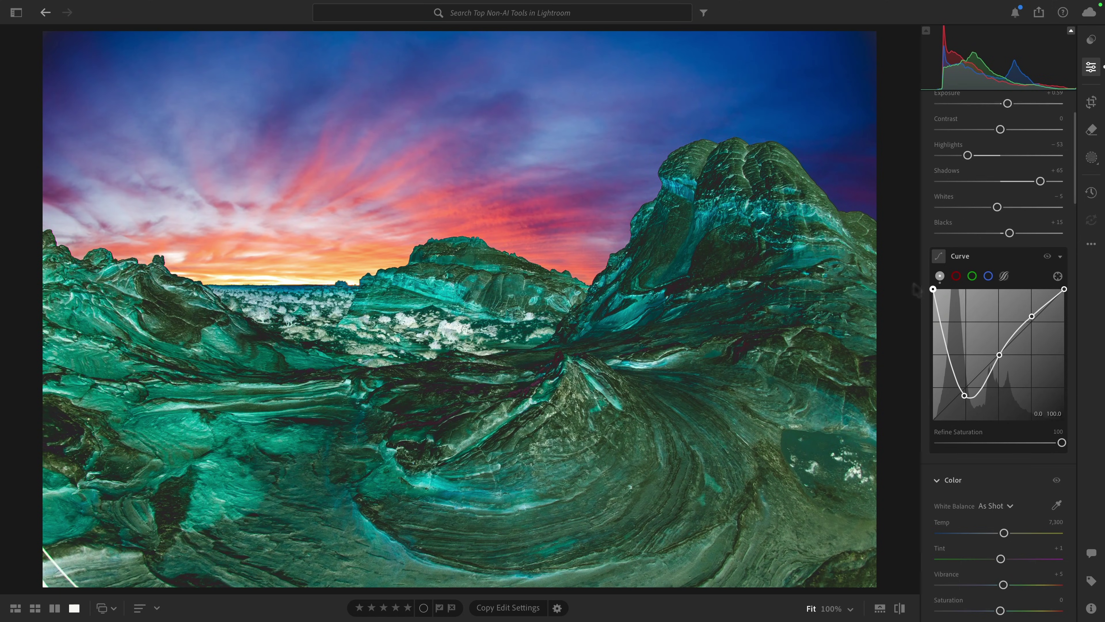
drag(916, 289, 904, 415)
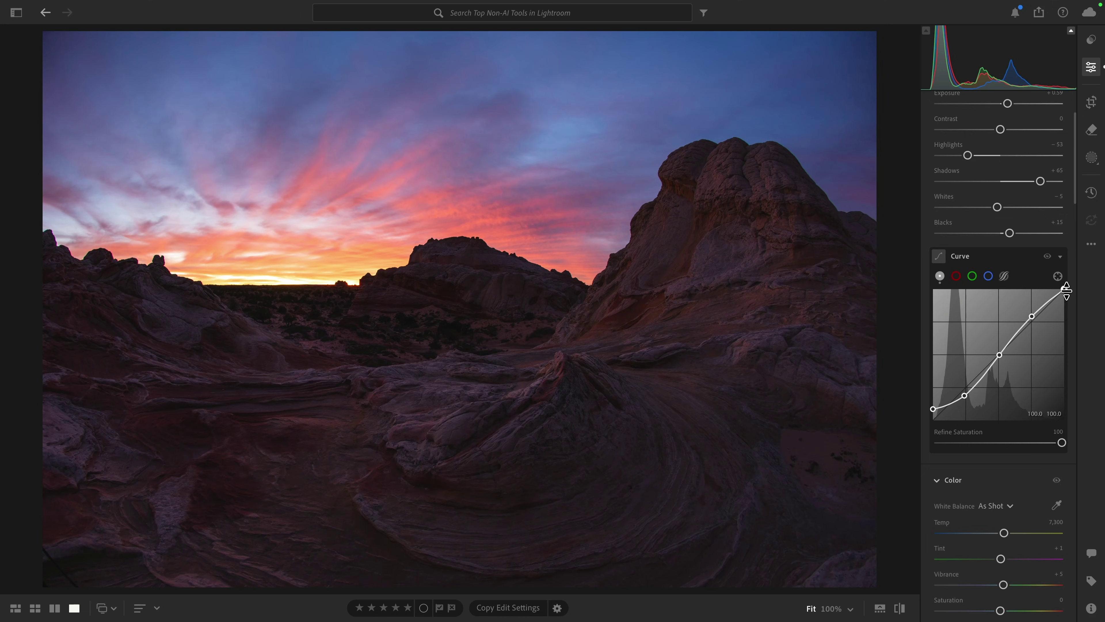
drag(1064, 289, 1068, 435)
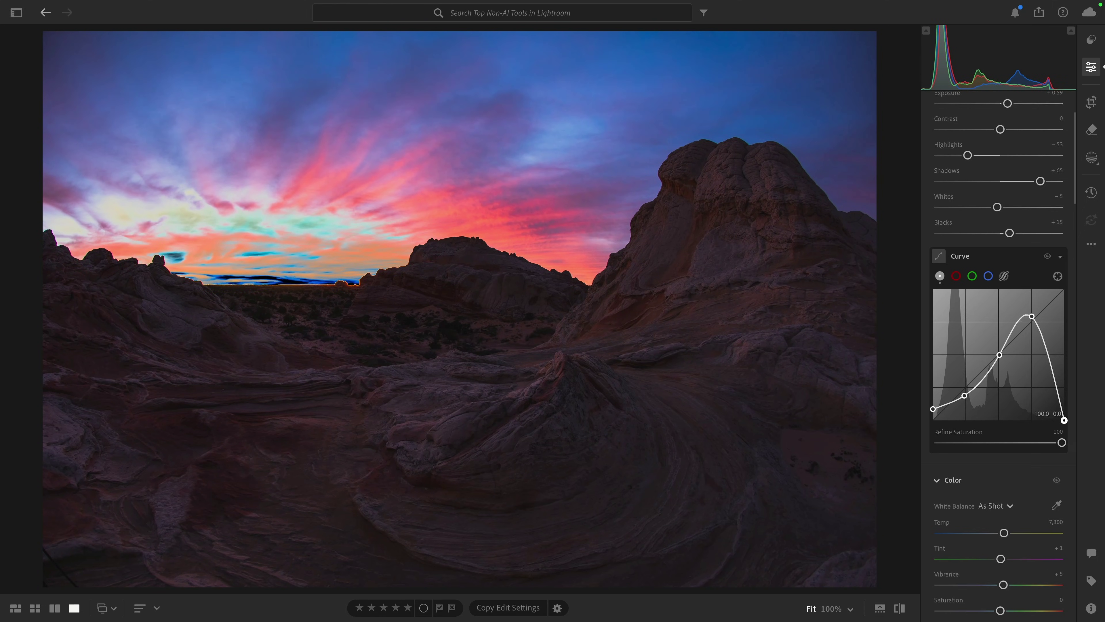
drag(1071, 443, 1080, 287)
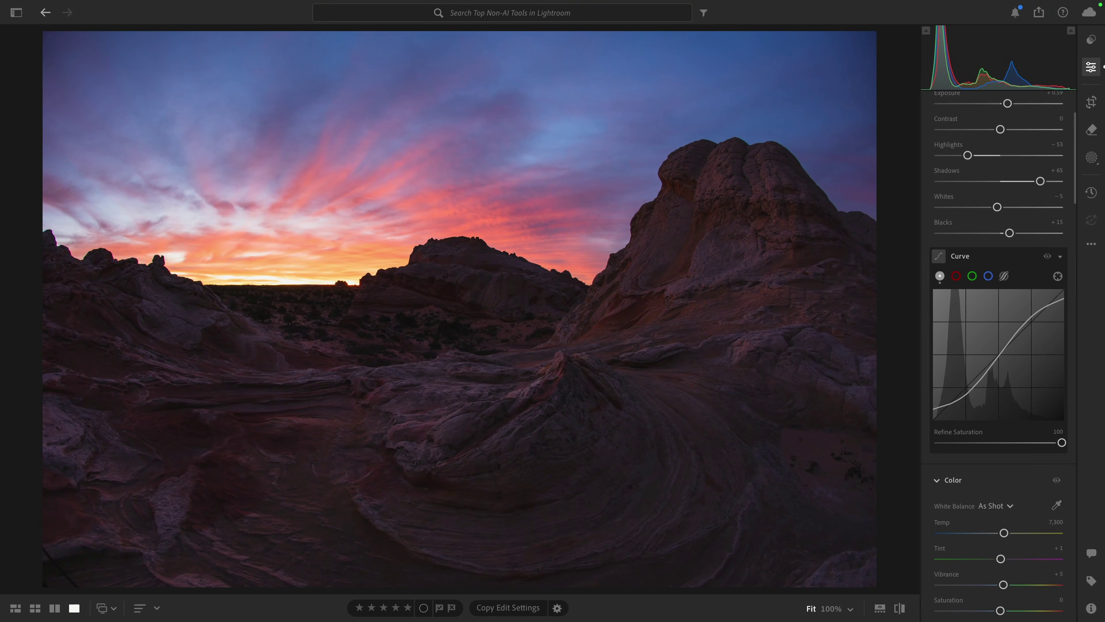
click(1048, 258)
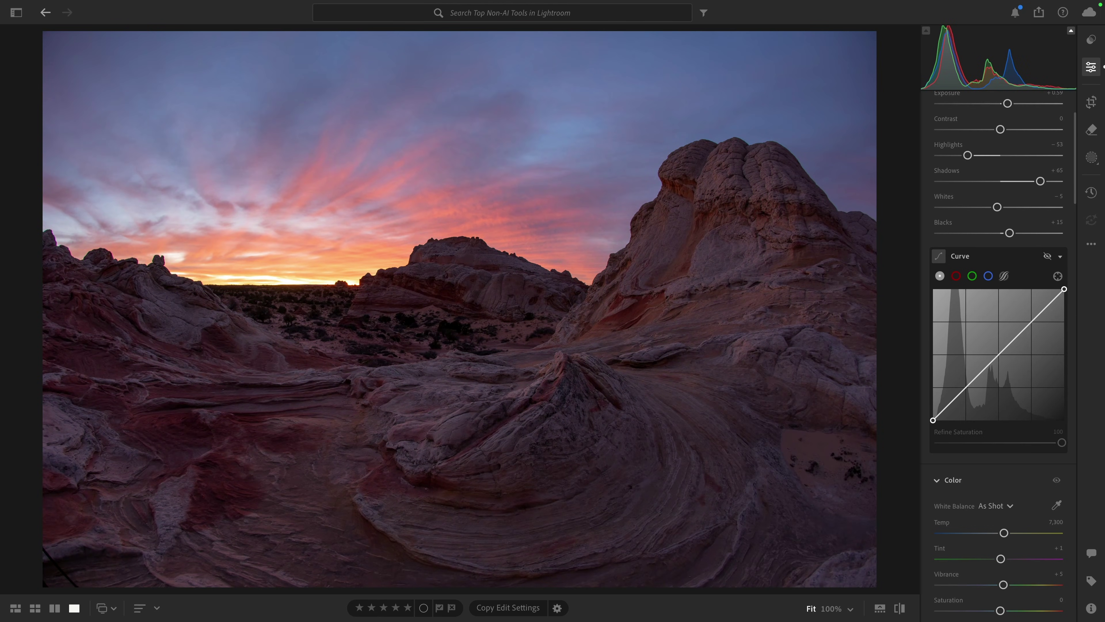
click(1047, 257)
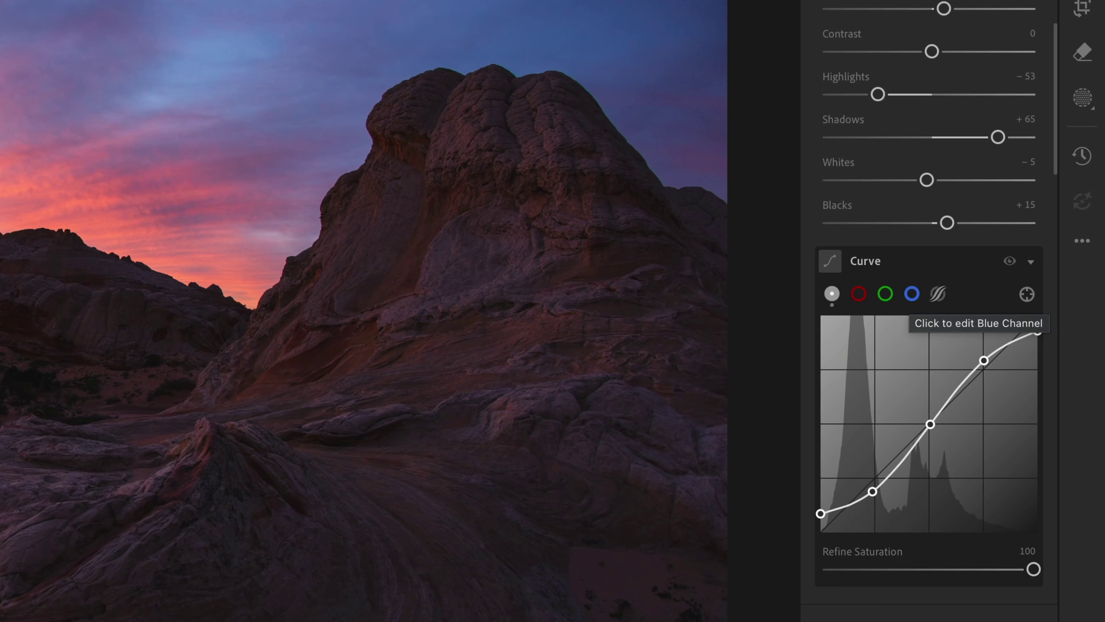
- In the blue channel curve, pull the highlights down slightly and anchor the shadows close to the diagonal
click(911, 296)
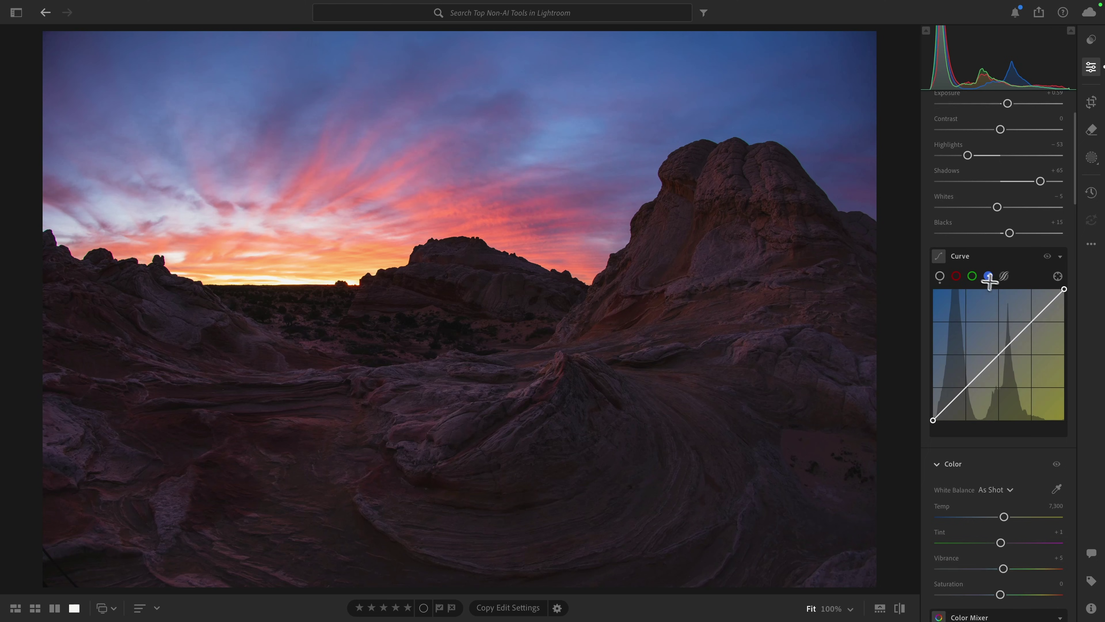
click(1032, 320)
mouse_move(1032, 321)
mouse_down()
mouse_move(1033, 339)
mouse_move(1031, 326)
mouse_up()
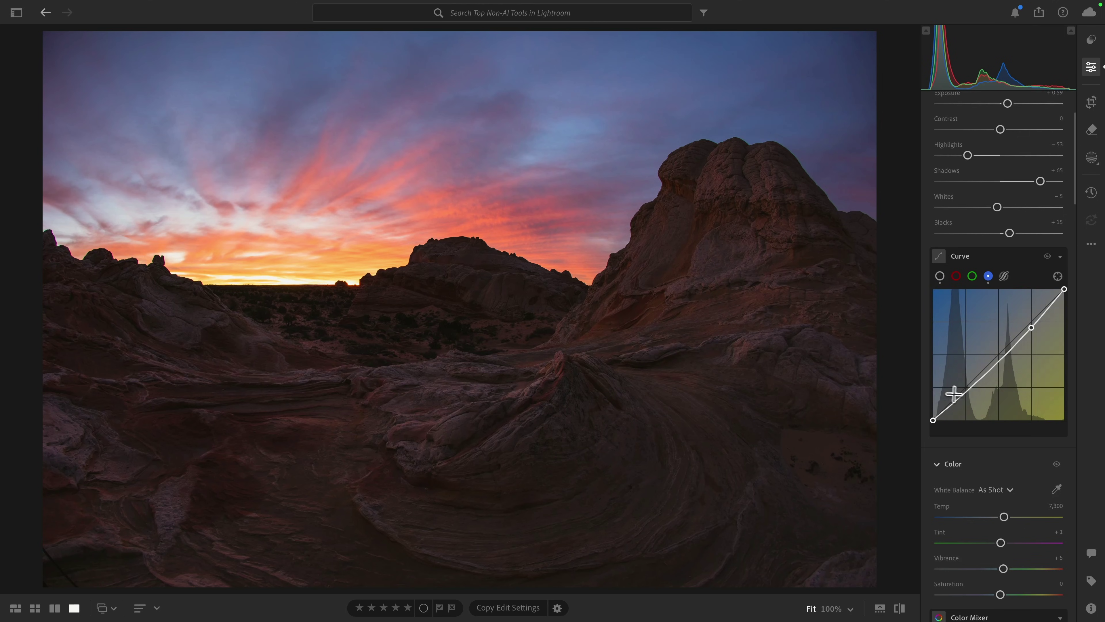
drag(966, 391, 966, 387)
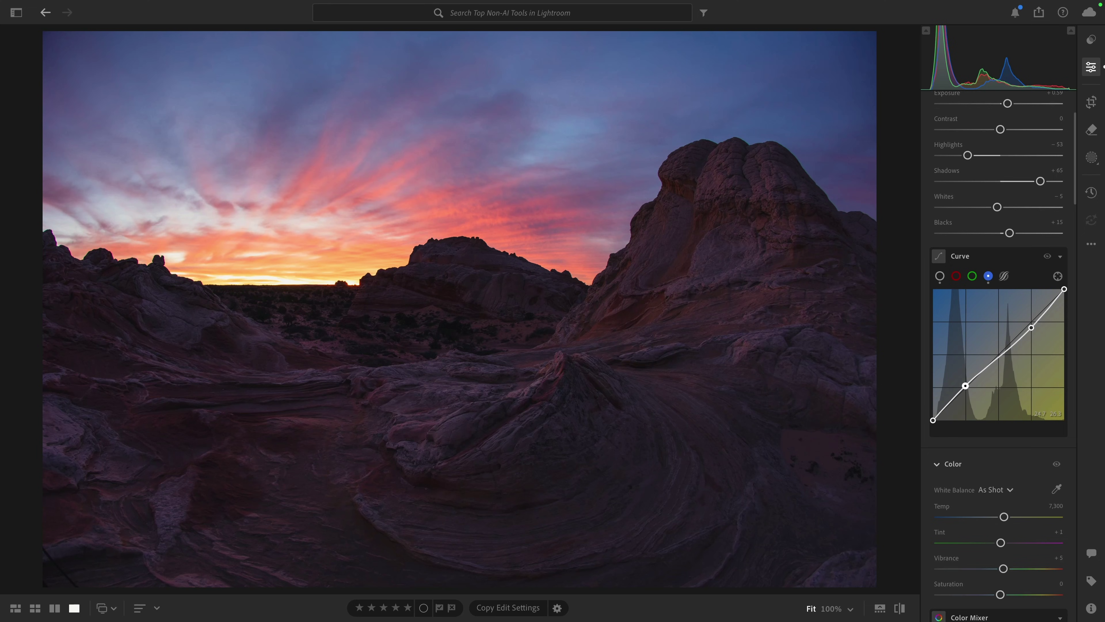
drag(966, 387, 965, 389)
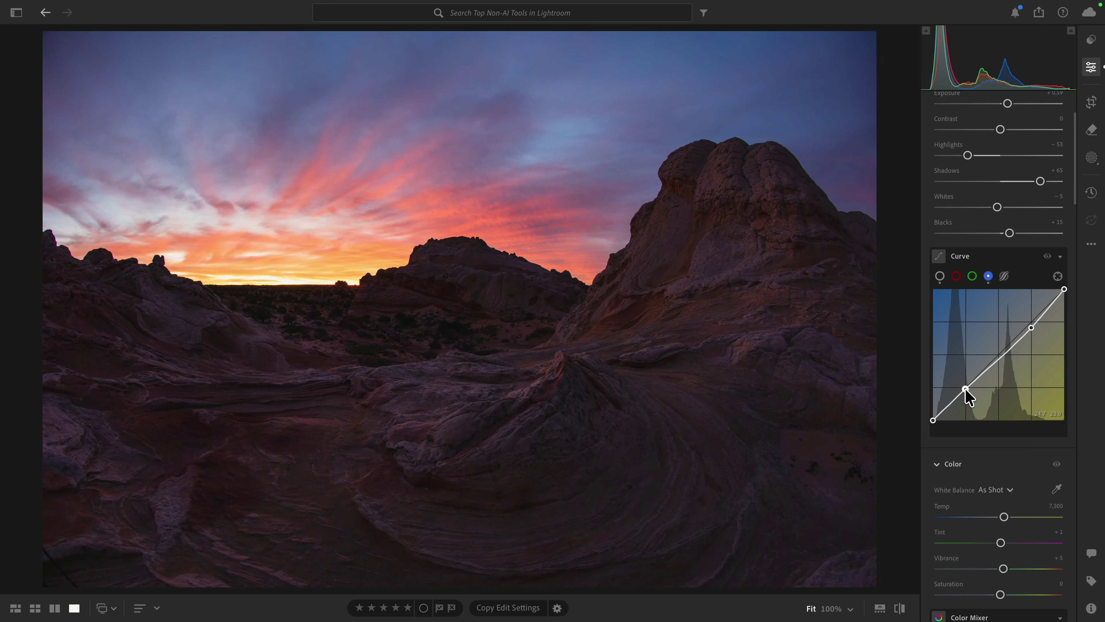
- Compare the photo with all Curve adjustments hidden and shown
click(1048, 257)
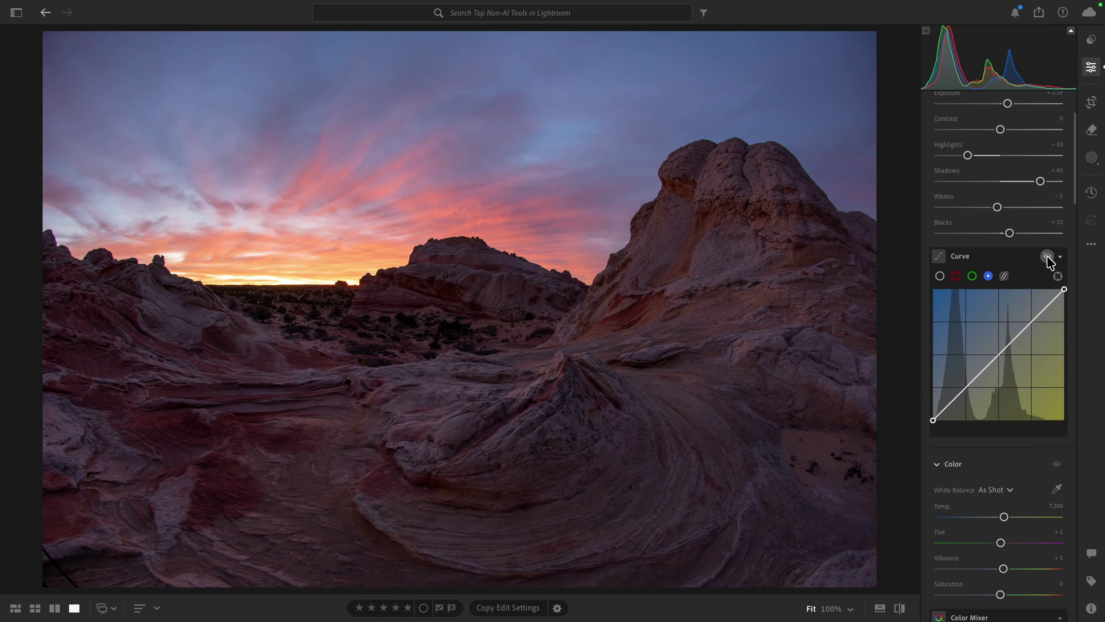
click(1047, 257)
click(1048, 257)
click(1047, 257)
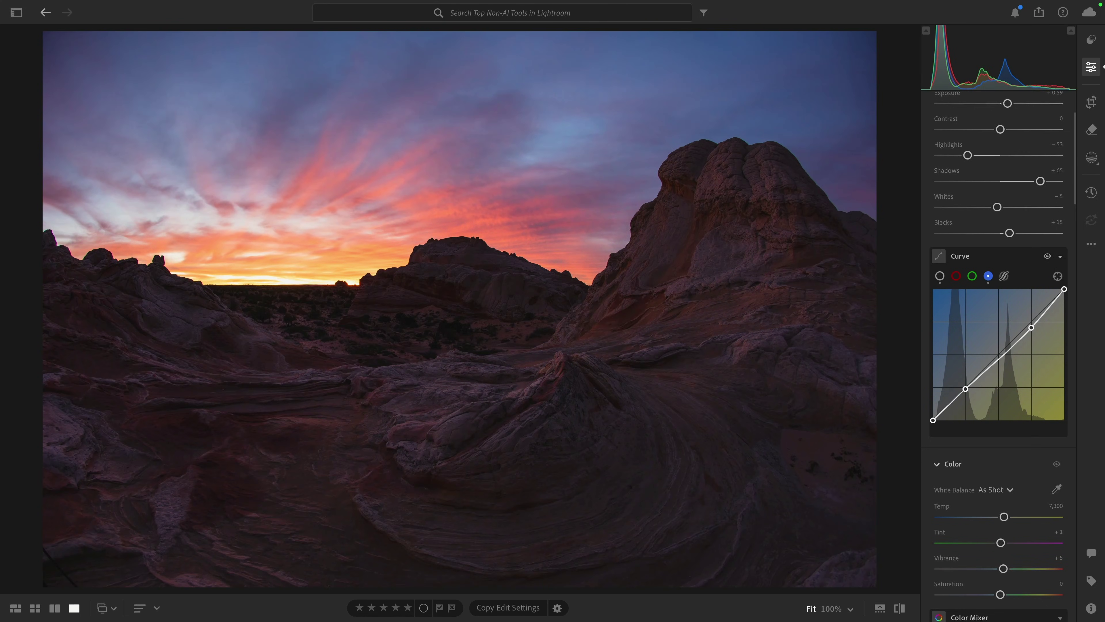
- Find the Color Calibration settings and check the Show Color Calibration option without changing it
scroll(999, 227, down, 15)
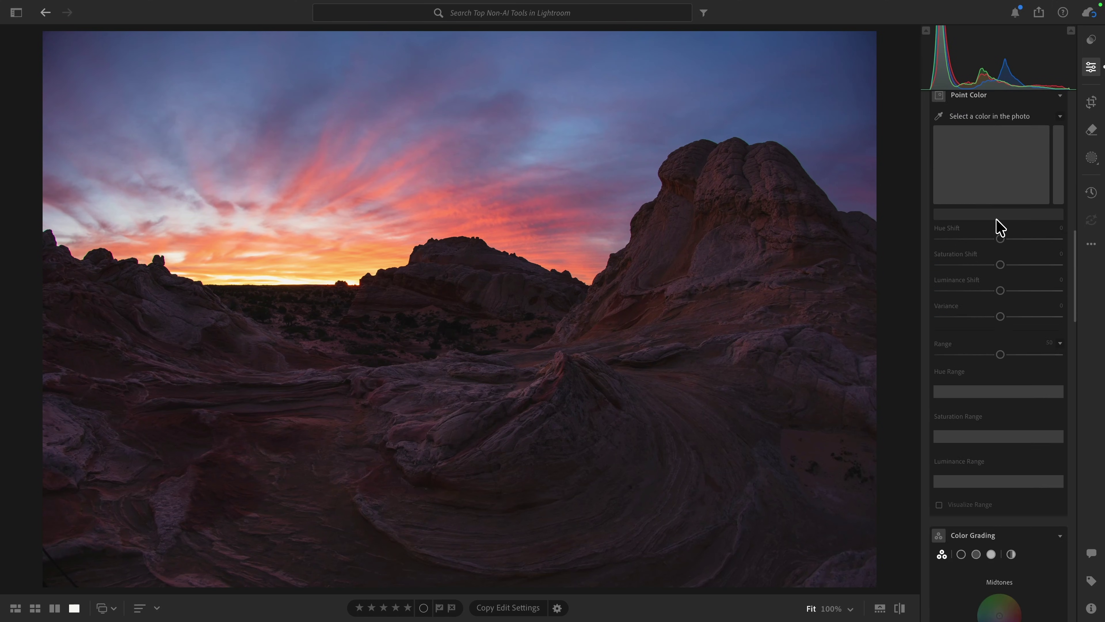
scroll(999, 227, down, 15)
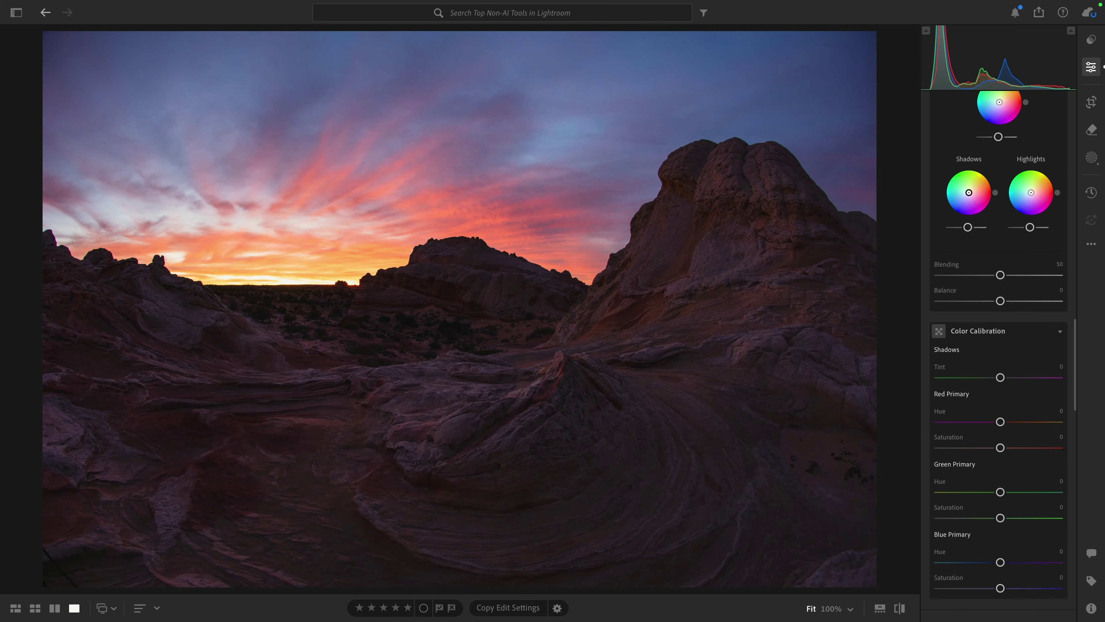
scroll(992, 228, down, 6)
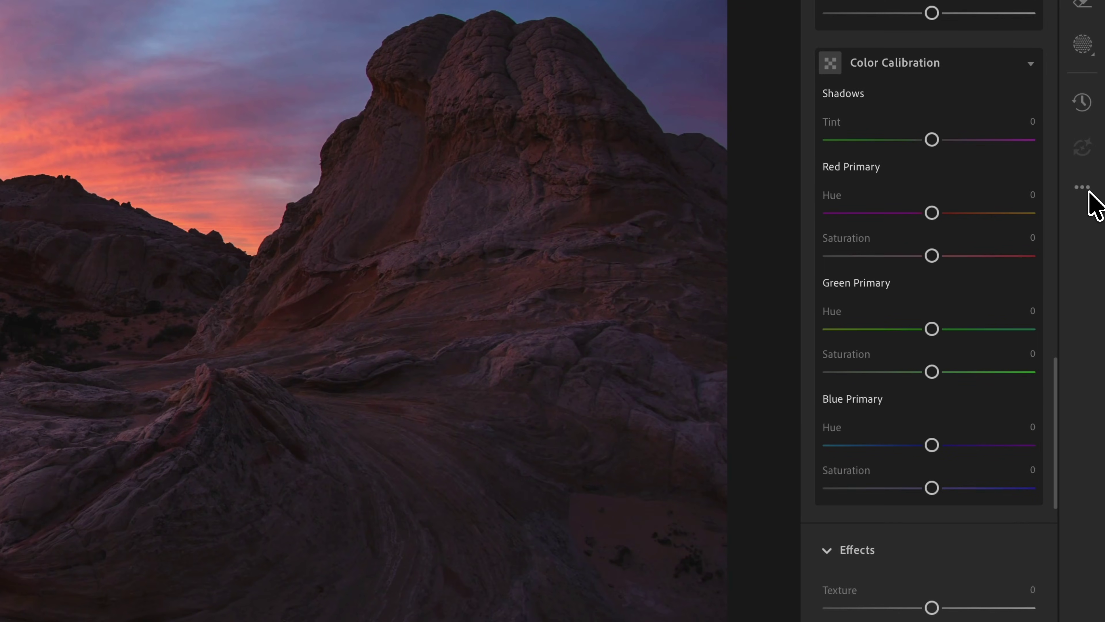
click(1083, 188)
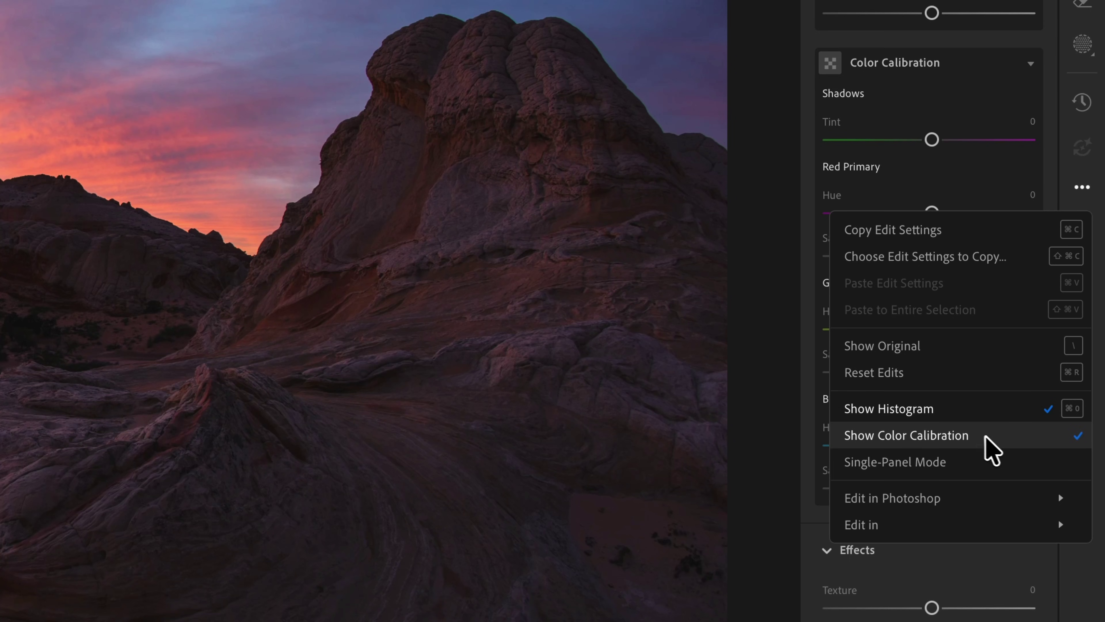
click(774, 402)
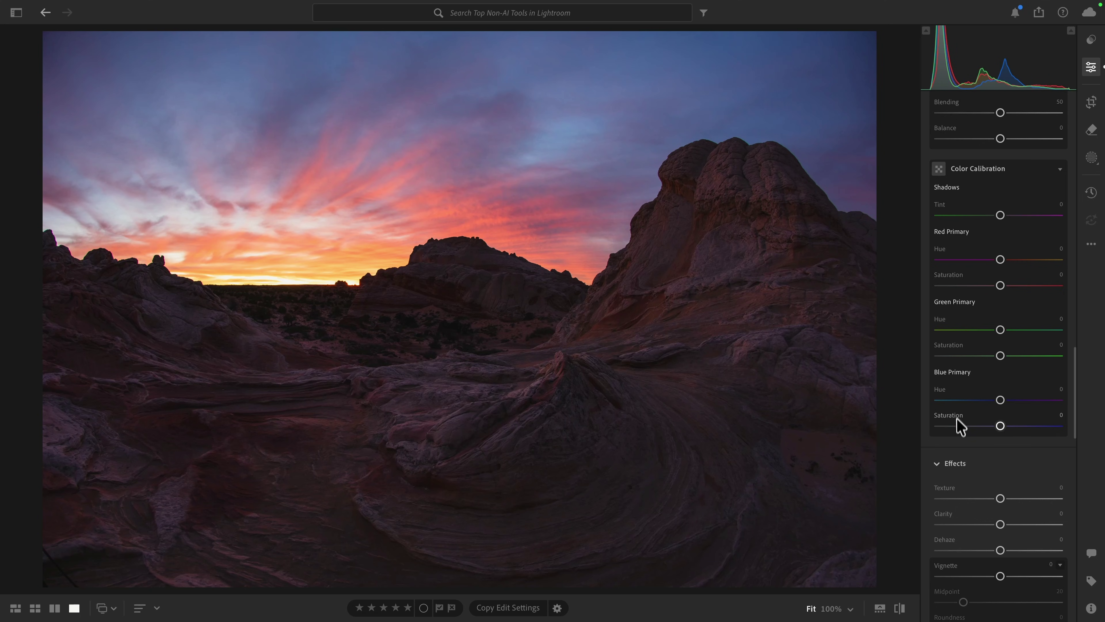
- Try adjusting the Saturation of the blues in the Color Mixer
scroll(960, 436, up, 10)
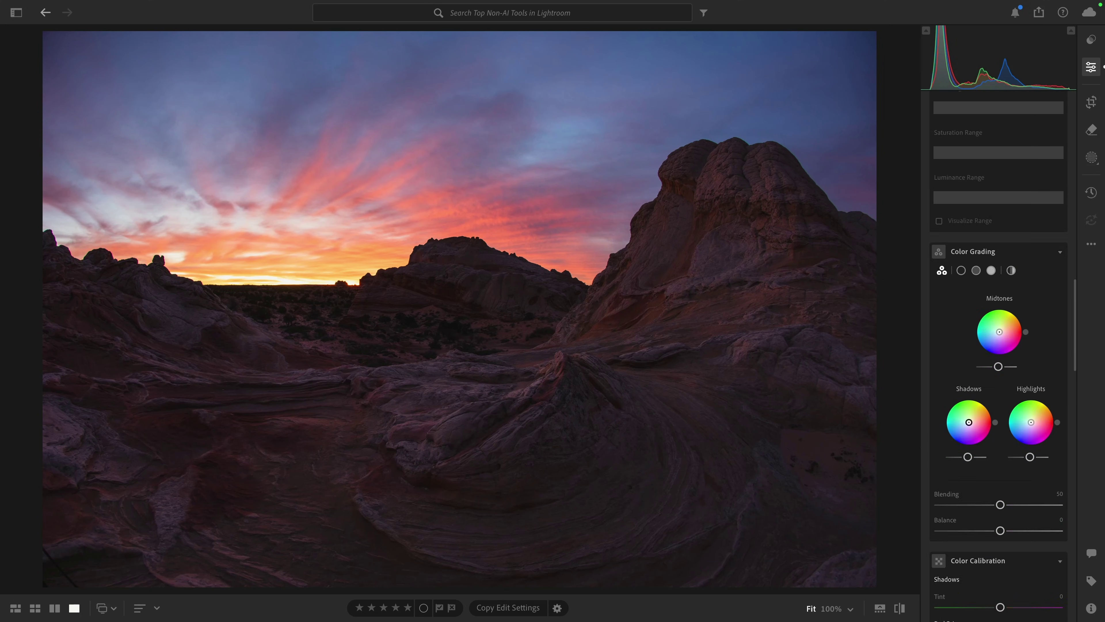
scroll(998, 349, up, 6)
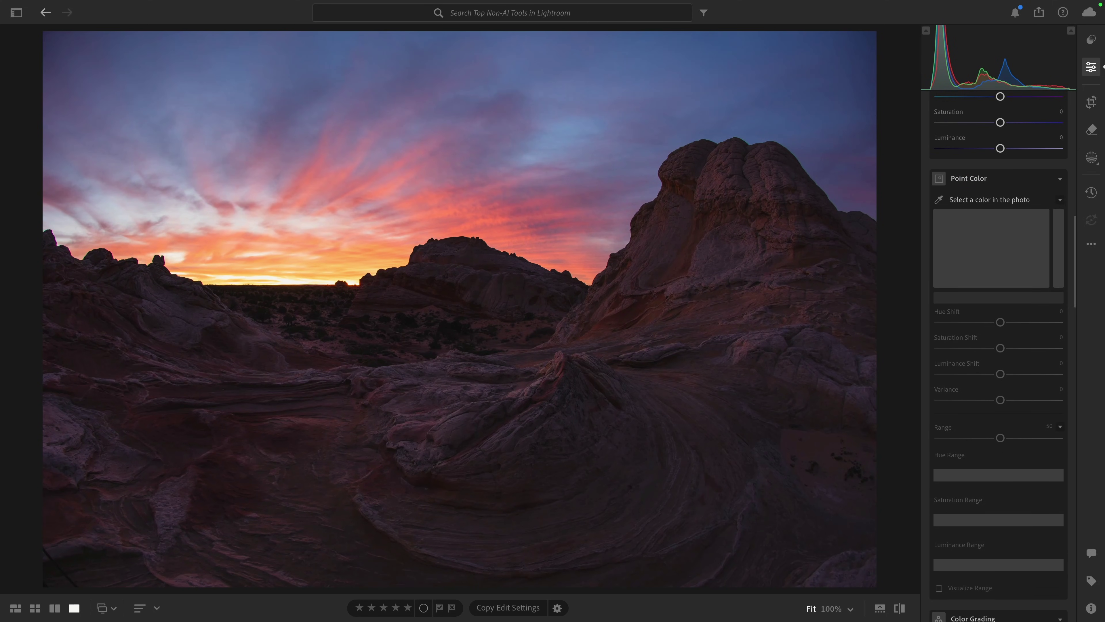
scroll(960, 407, up, 5)
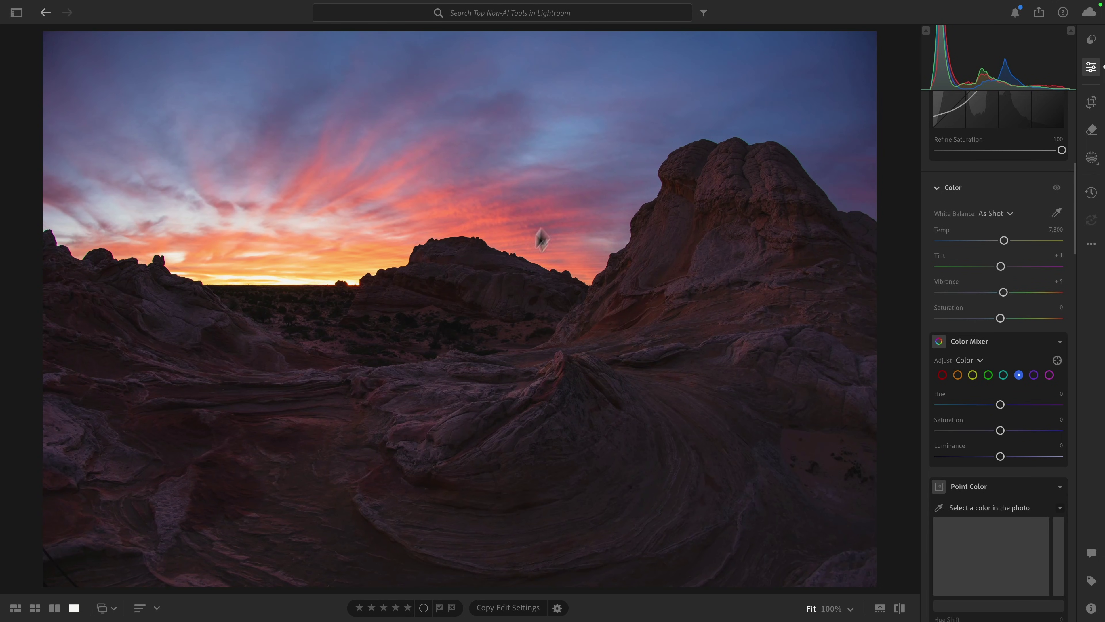
drag(1000, 431, 1041, 437)
- Try adjusting the Blue Primary Saturation in Color Calibration
scroll(1042, 439, down, 15)
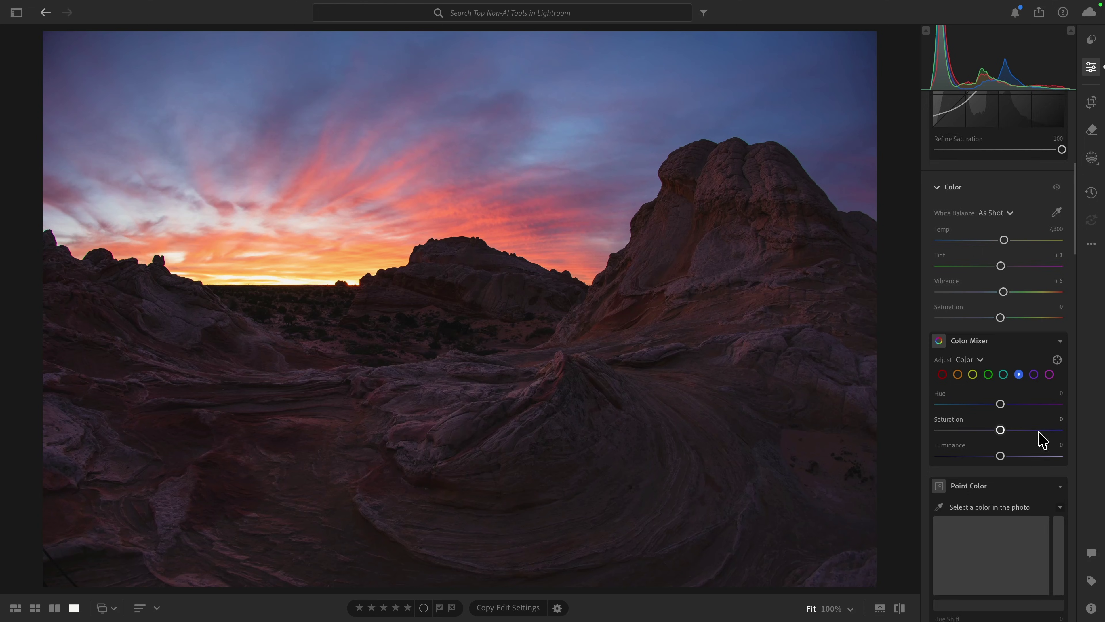
scroll(1042, 439, down, 10)
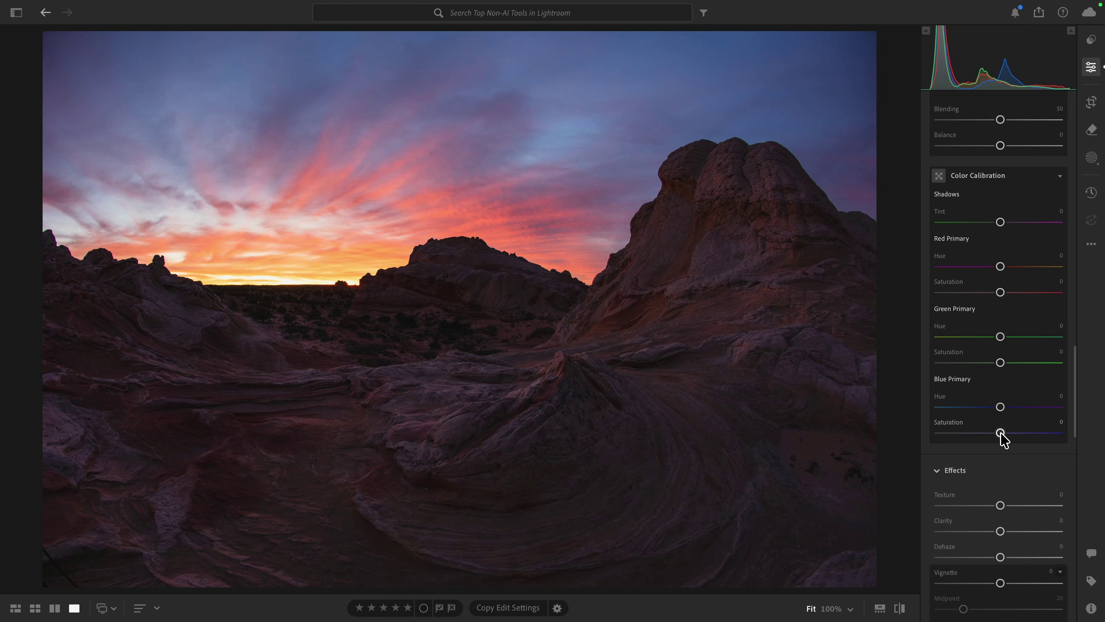
drag(1000, 432, 928, 439)
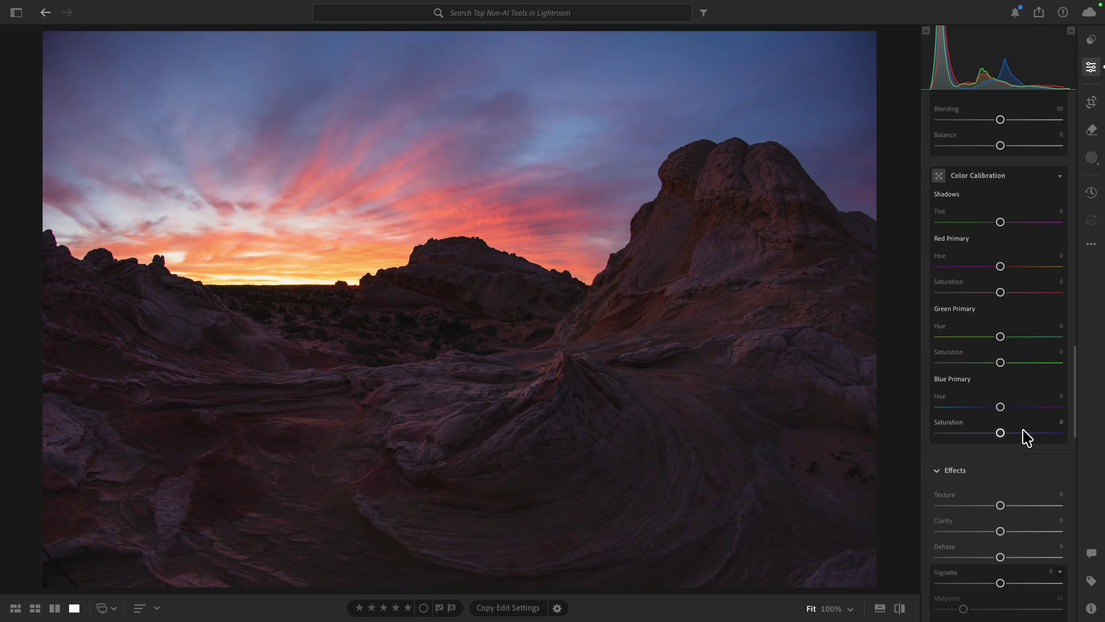
- Set Blue Primary Saturation to +21 and Red Primary Saturation to +14, and hide the Color Calibration adjustments to compare
scroll(1027, 436, up, 15)
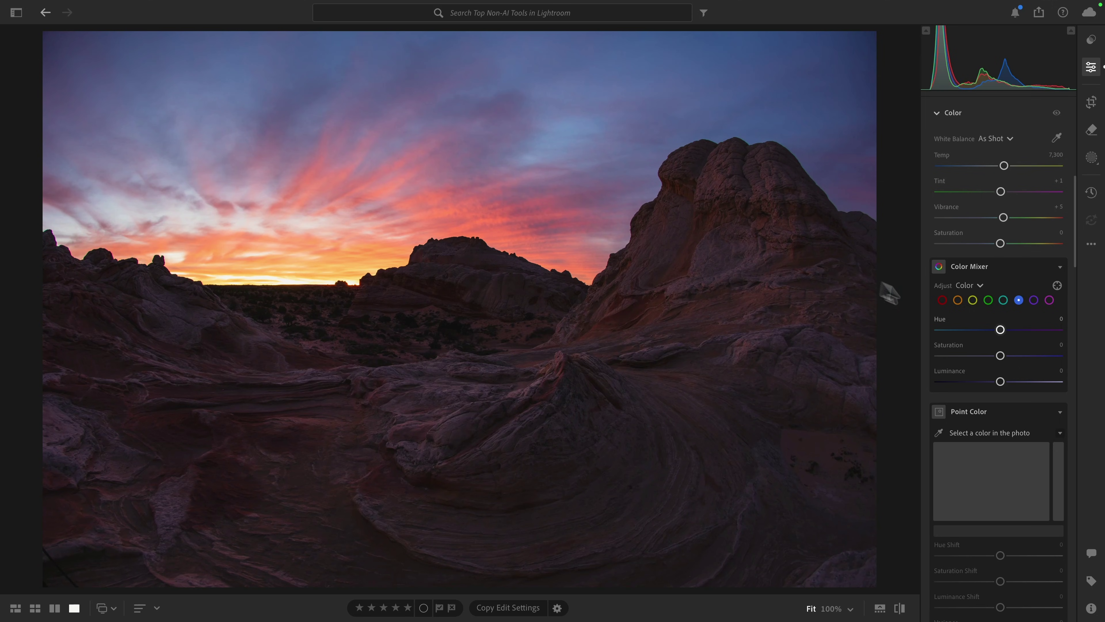
scroll(945, 316, down, 10)
scroll(945, 317, down, 3)
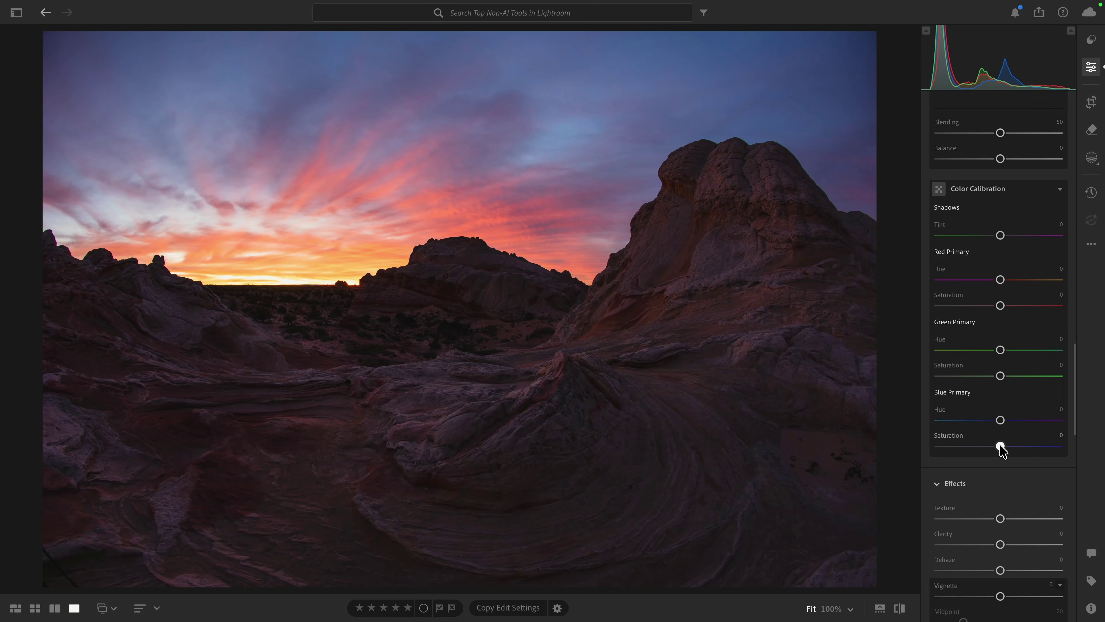
drag(1001, 446, 1007, 445)
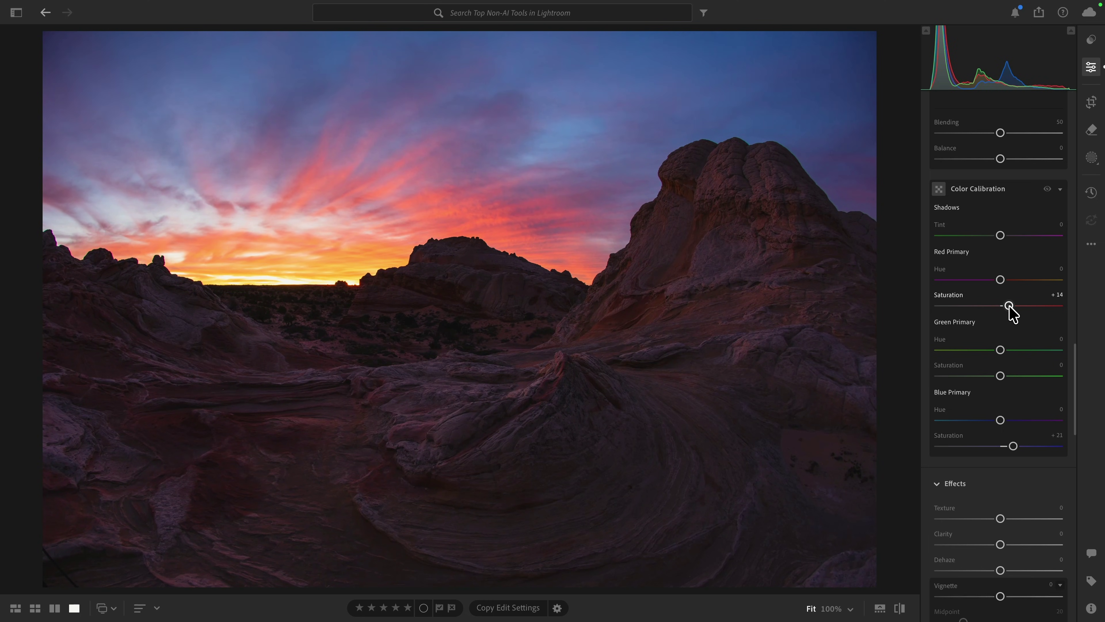
click(1048, 189)
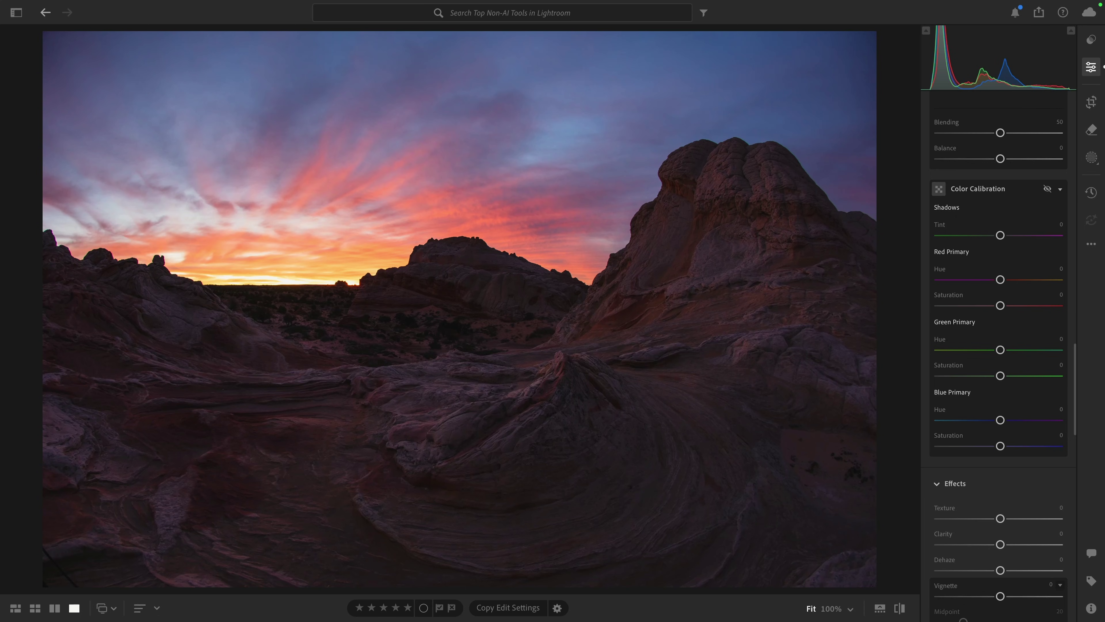
- Show the Color Calibration adjustments again, and collapse and re-expand the additional Sharpening settings in the Detail section
click(1048, 189)
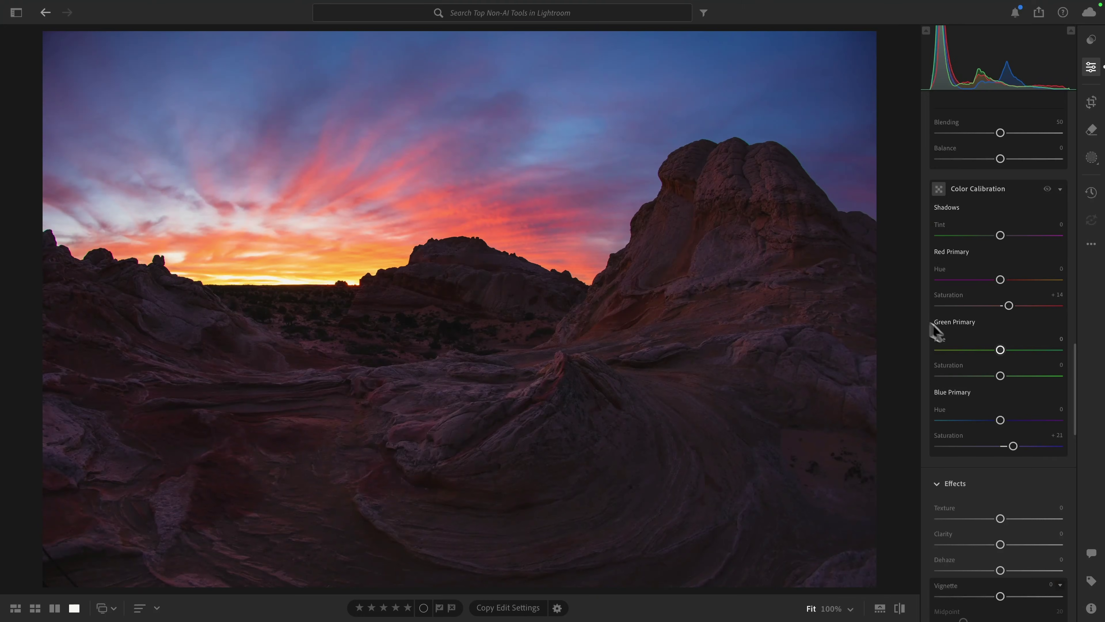
scroll(997, 359, down, 12)
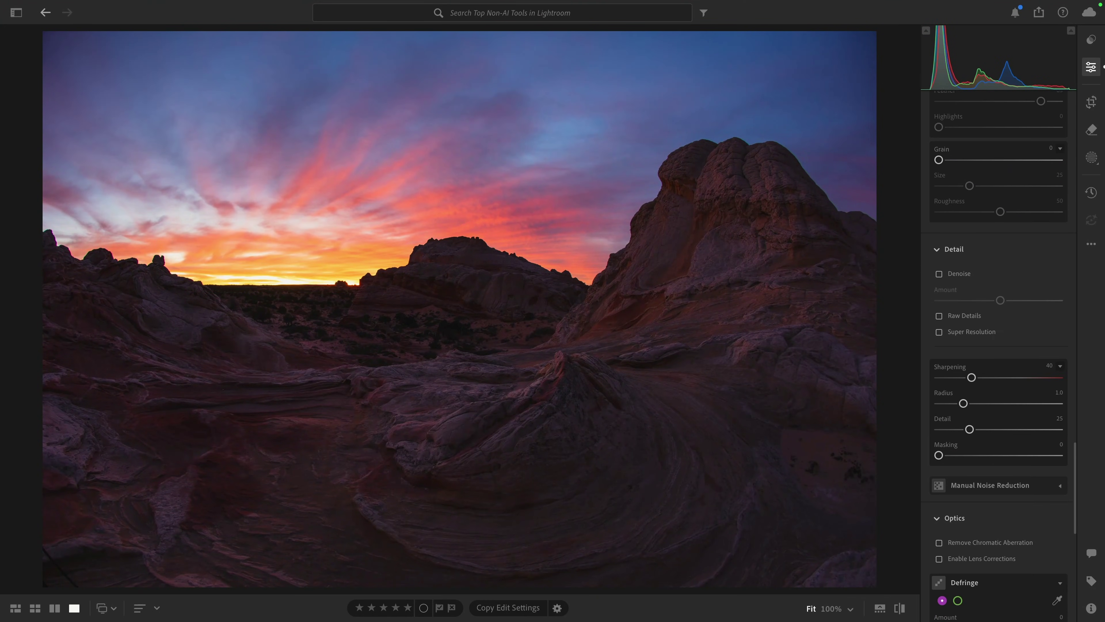
scroll(997, 360, down, 2)
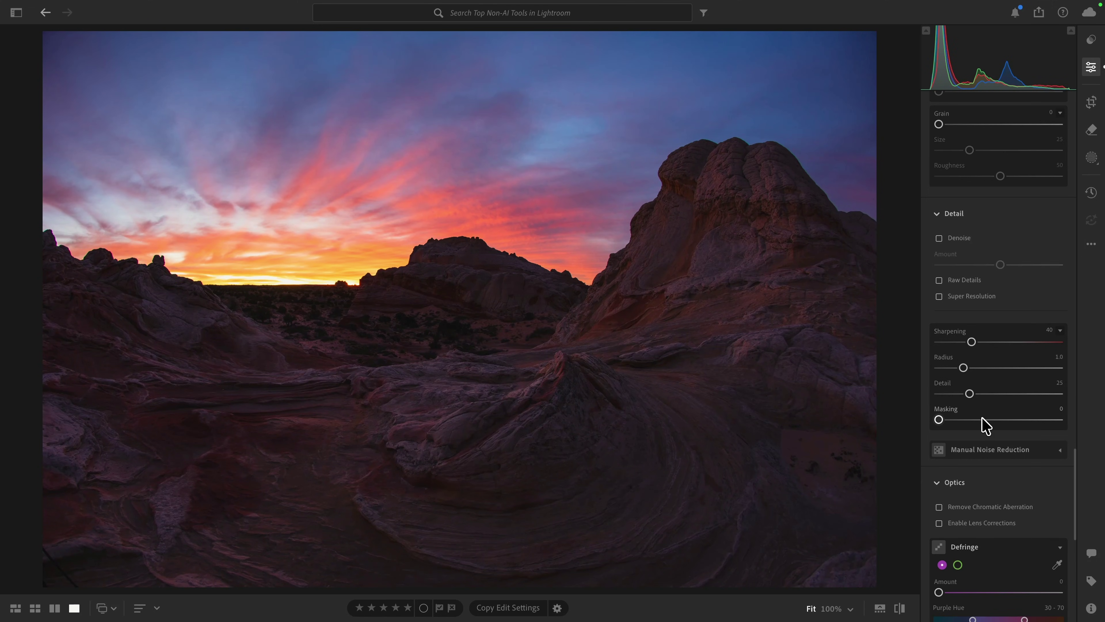
click(1061, 332)
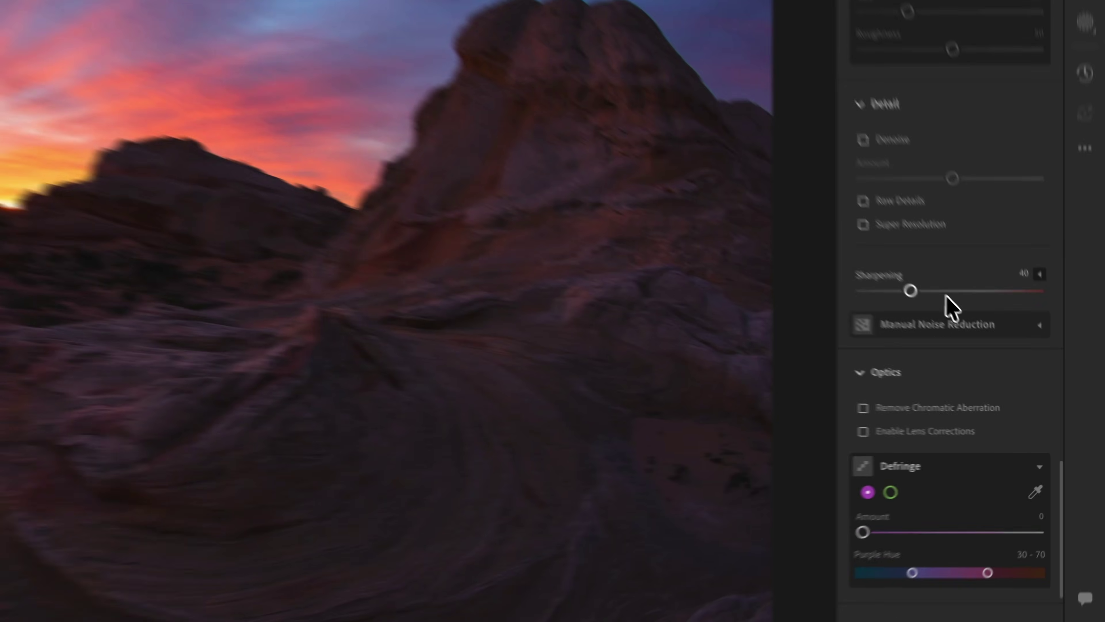
click(1032, 250)
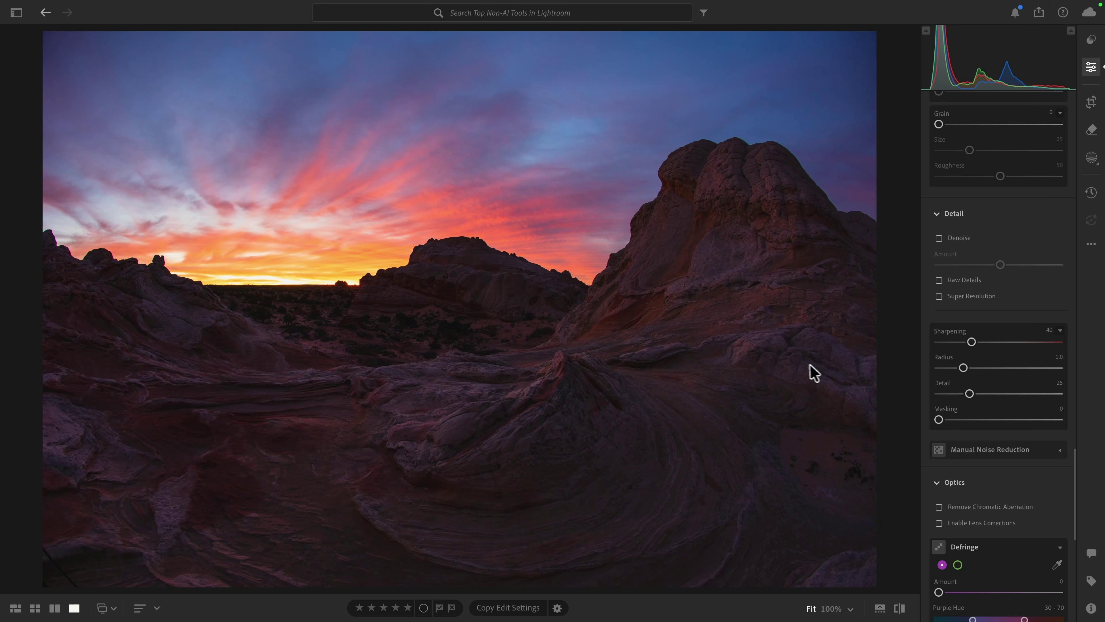
- Set Sharpening to 73 while checking the large rock formation at 100% with the grayscale preview
click(831, 608)
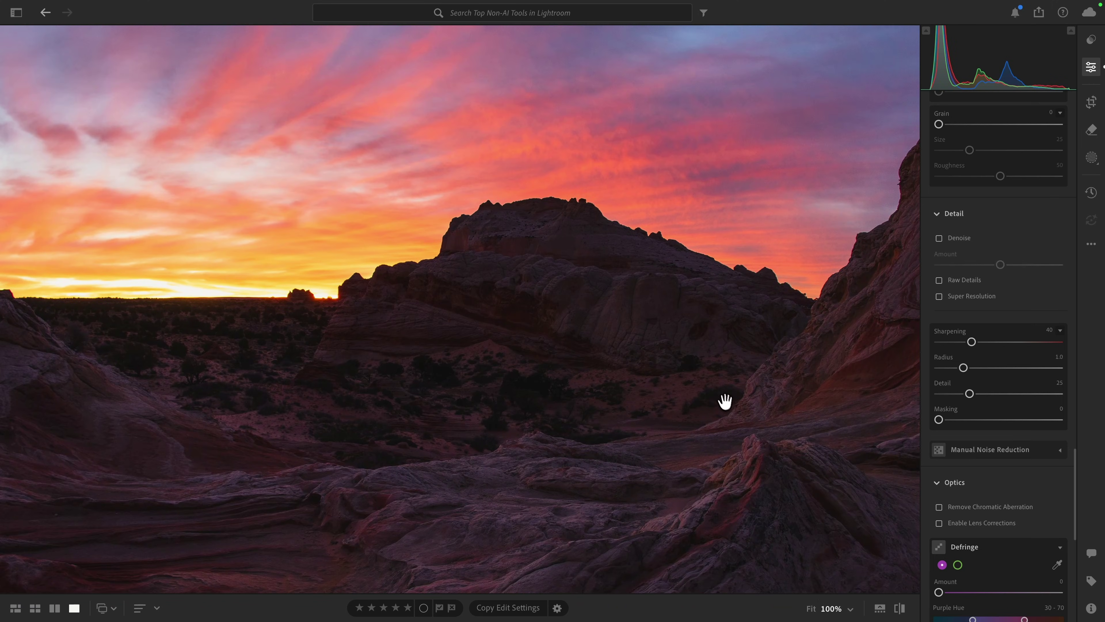
drag(755, 390, 599, 455)
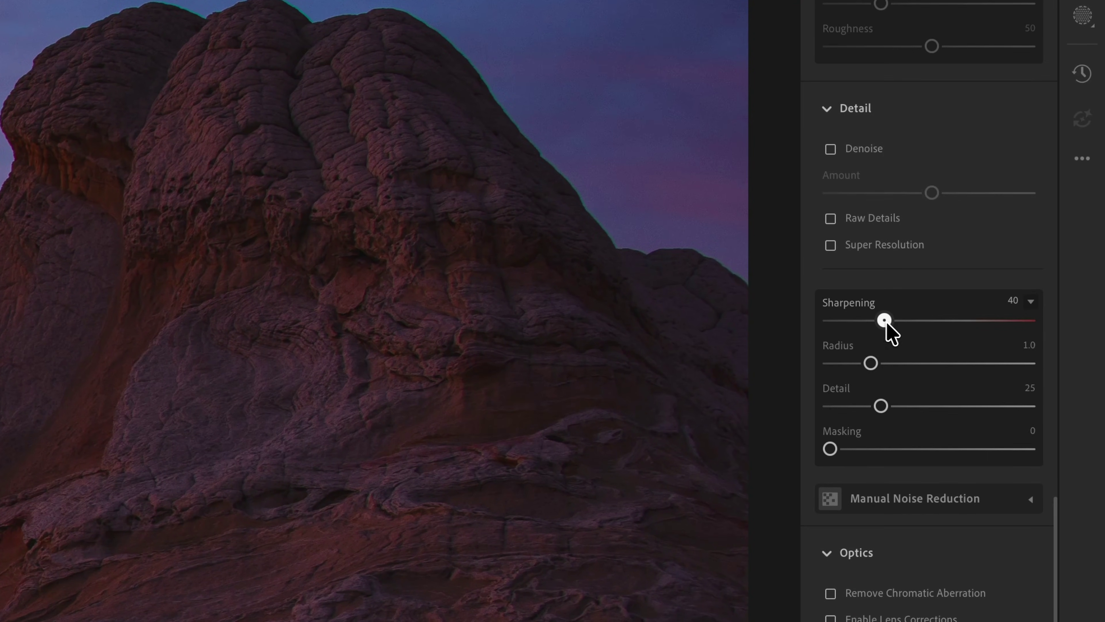
drag(886, 322, 892, 323)
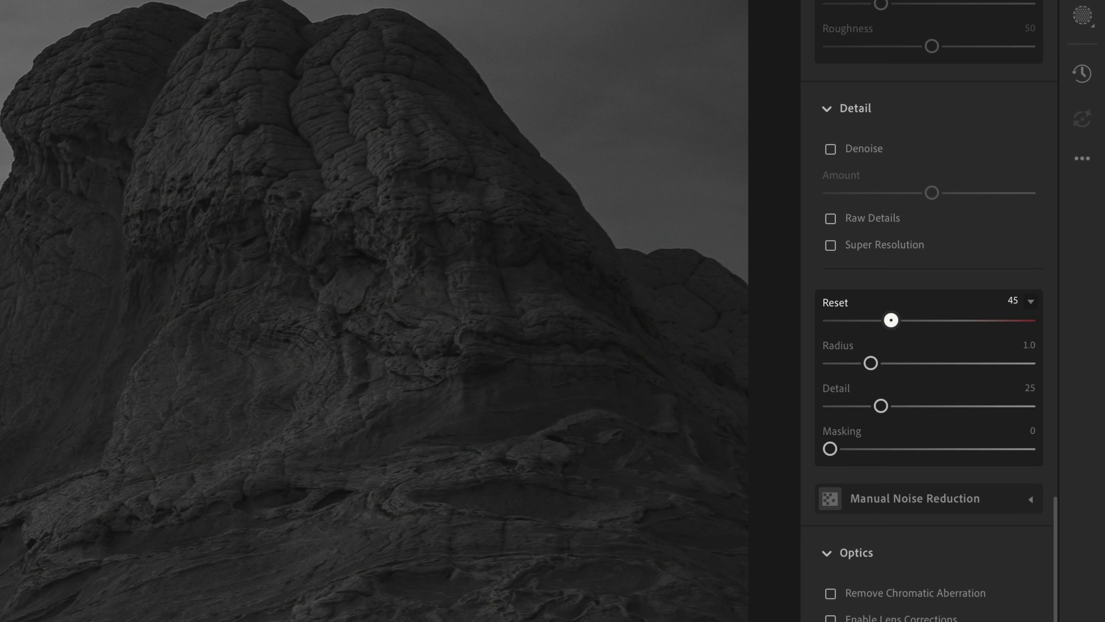
mouse_move(908, 321)
mouse_down()
mouse_move(979, 327)
mouse_move(848, 327)
mouse_move(1068, 327)
mouse_move(833, 324)
mouse_move(925, 320)
mouse_up()
drag(922, 320, 1004, 322)
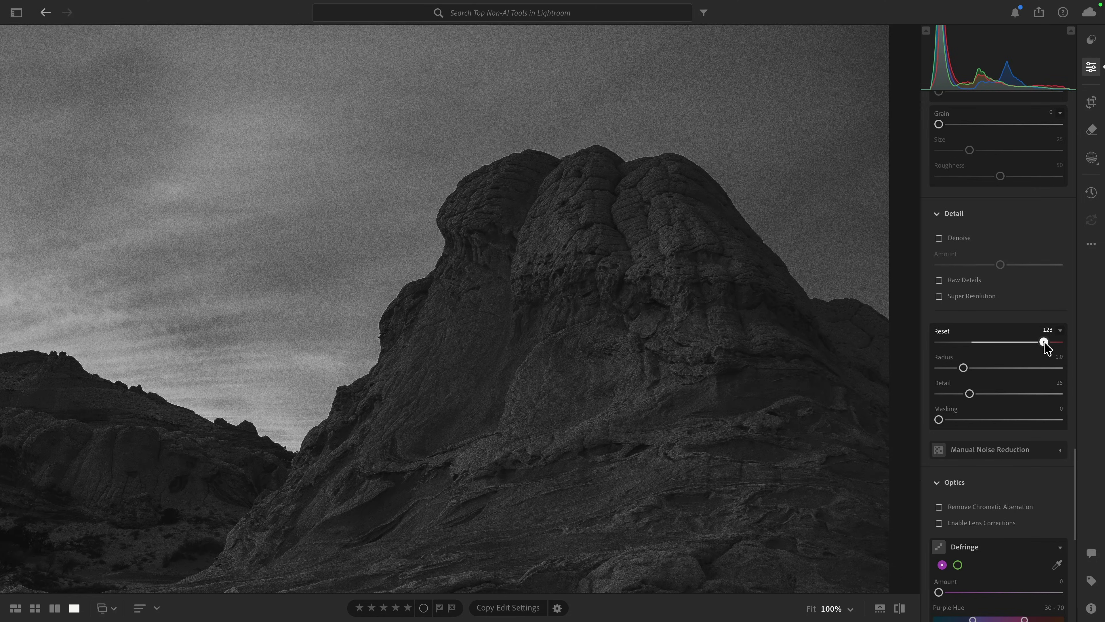
drag(1018, 345, 999, 344)
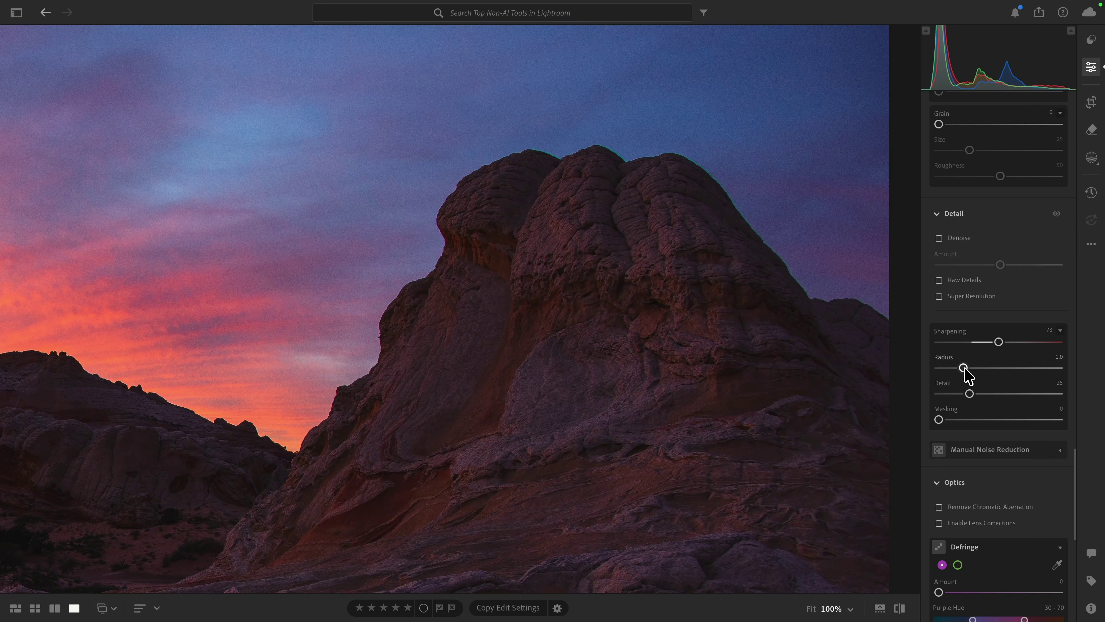
- Set the sharpening Radius to 0.5 and its Detail to 100
drag(964, 368, 911, 374)
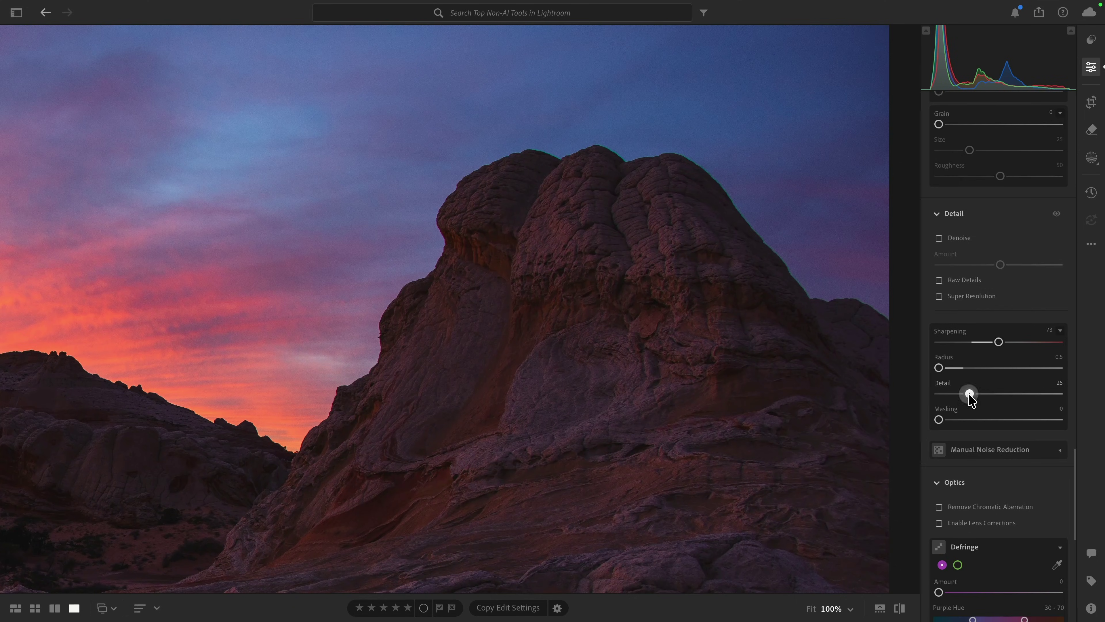
drag(968, 394, 939, 394)
drag(939, 394, 1072, 398)
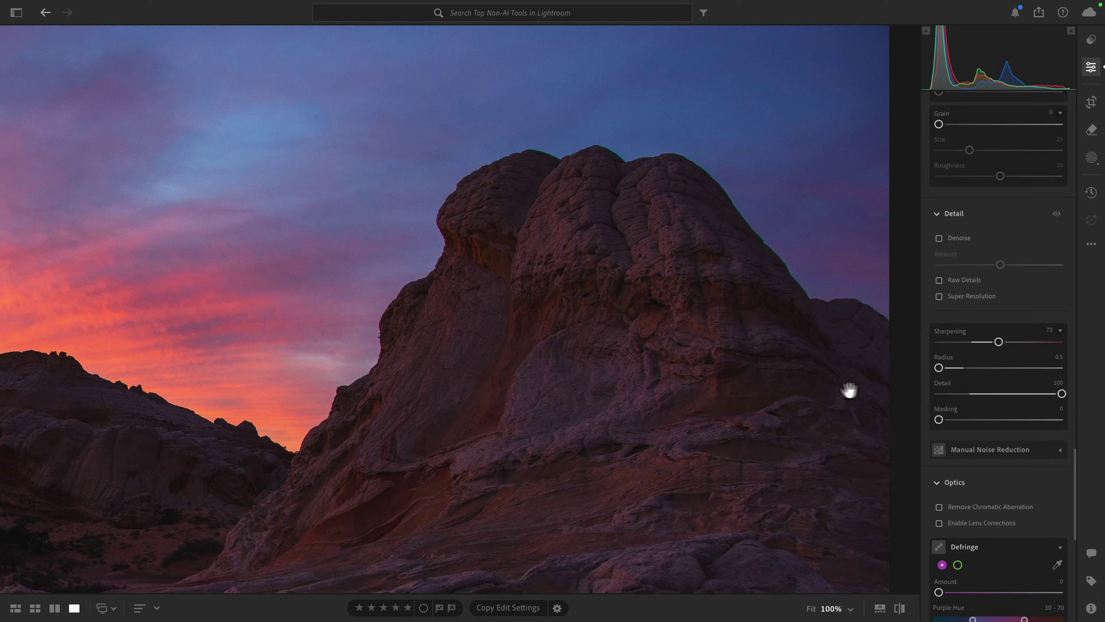
- Set the sharpening Masking to 32 with the whole photo in view, previewing the black-and-white edge mask
click(826, 391)
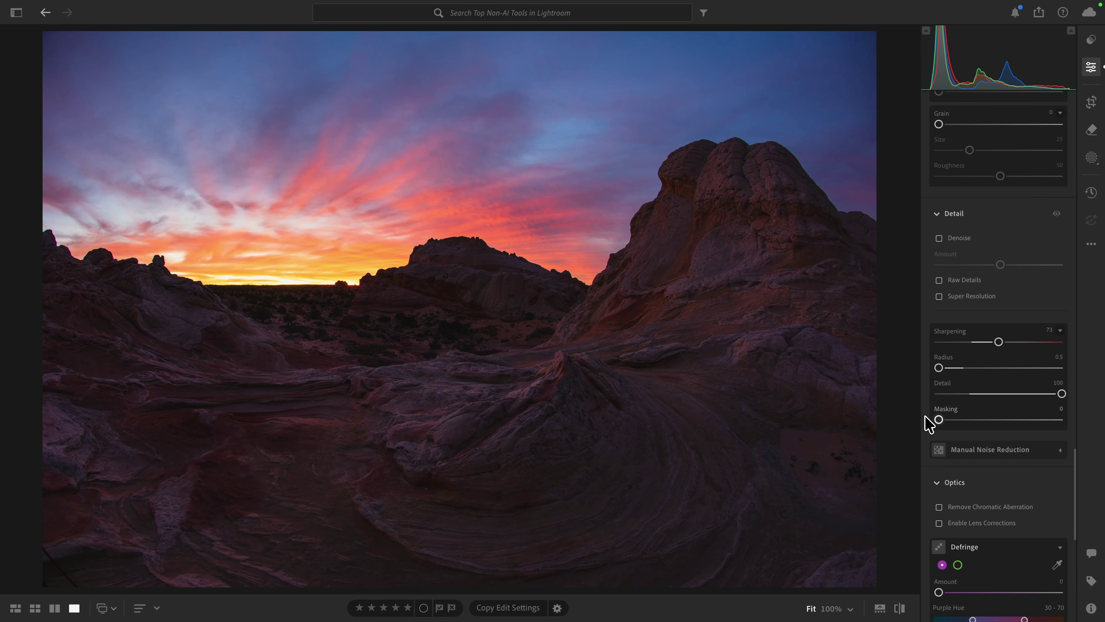
mouse_move(939, 420)
mouse_down()
mouse_move(1075, 420)
mouse_move(926, 431)
mouse_move(1061, 420)
mouse_move(918, 422)
mouse_up()
key(alt)
drag(939, 419, 990, 420)
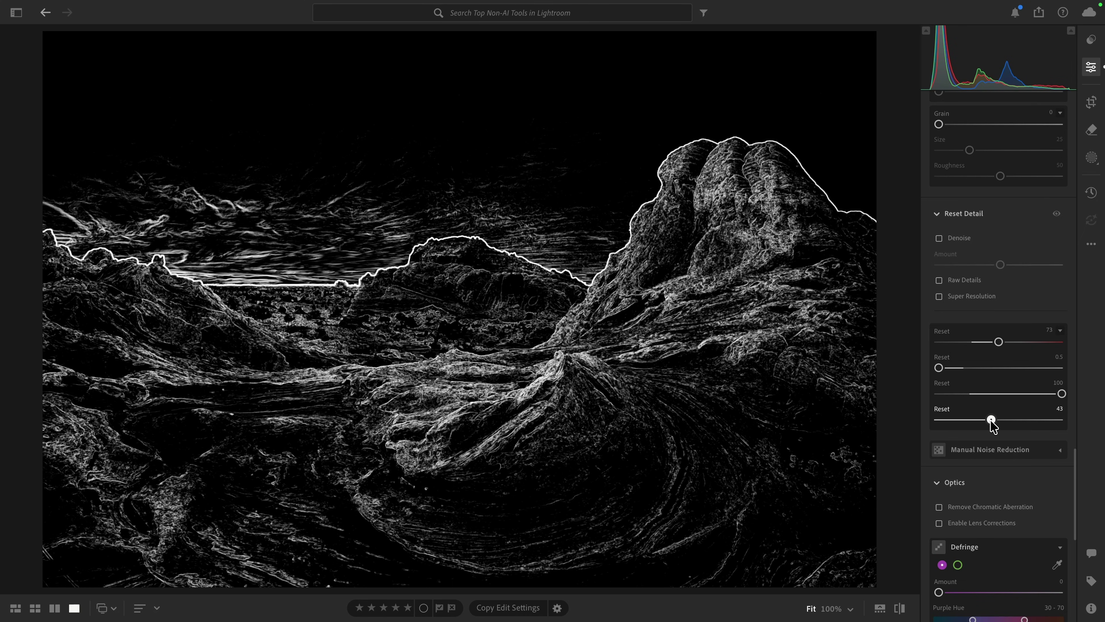
drag(992, 420, 978, 420)
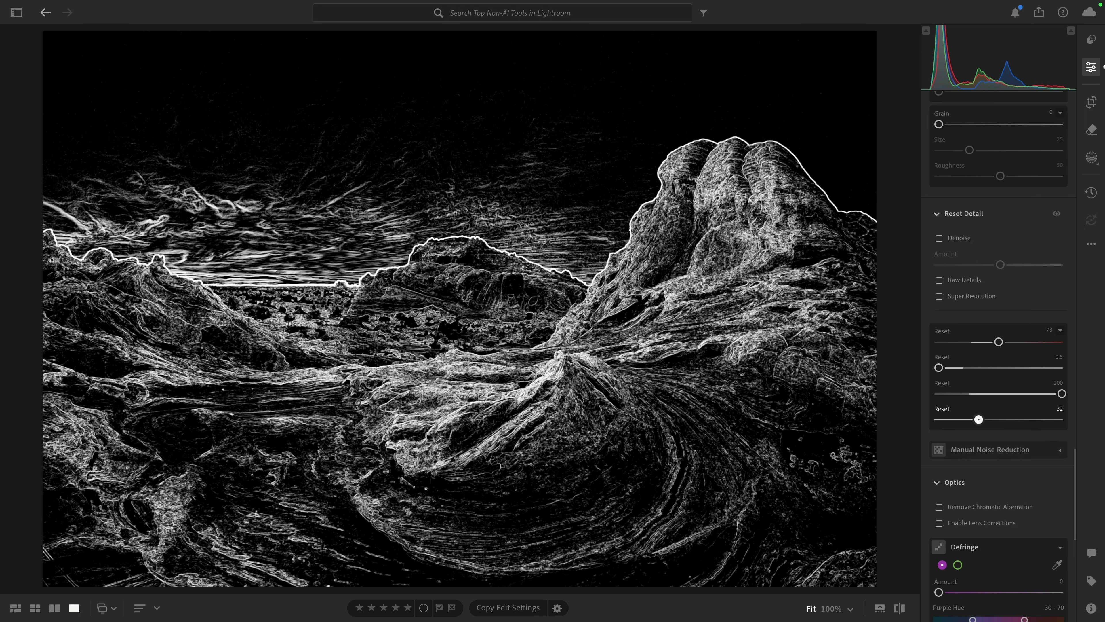
drag(978, 419, 978, 419)
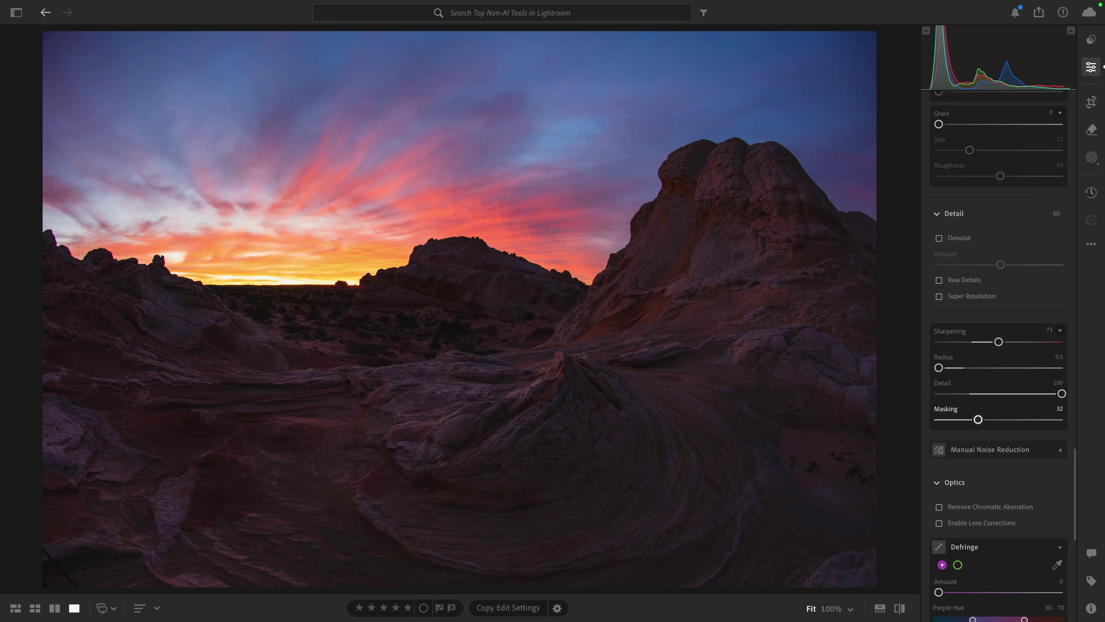